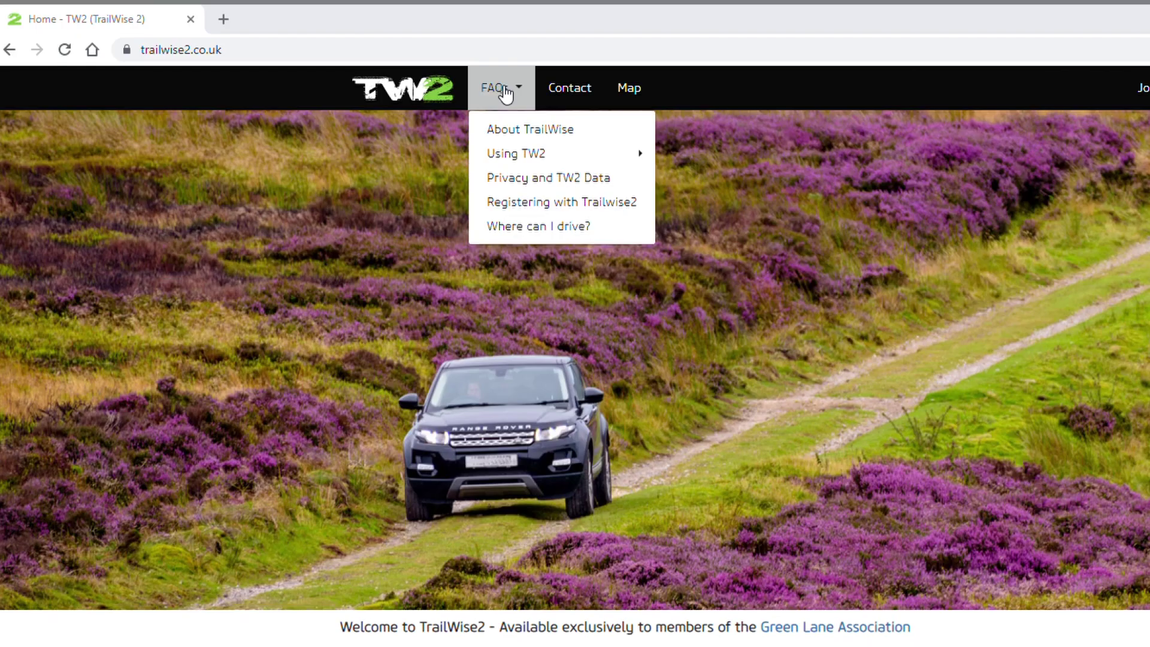
View the FAQ page, return home, and sign in to the member account with saved credentials
{"action": "left_click", "coordinate": [373, 55]}
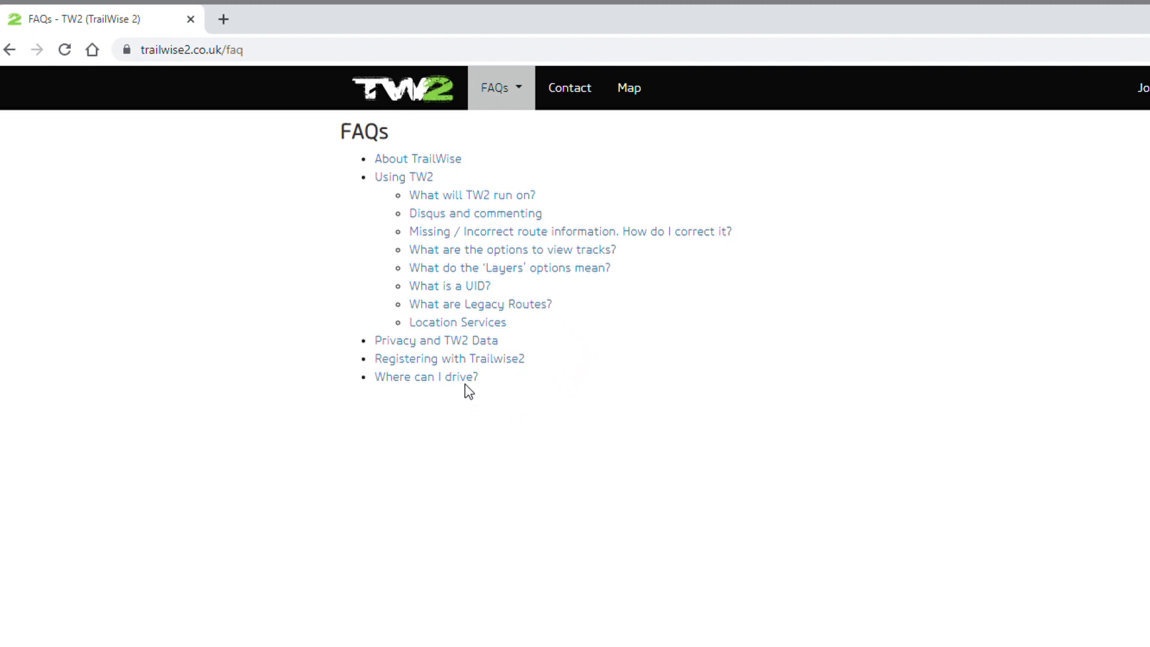
{"action": "left_click", "coordinate": [9, 50]}
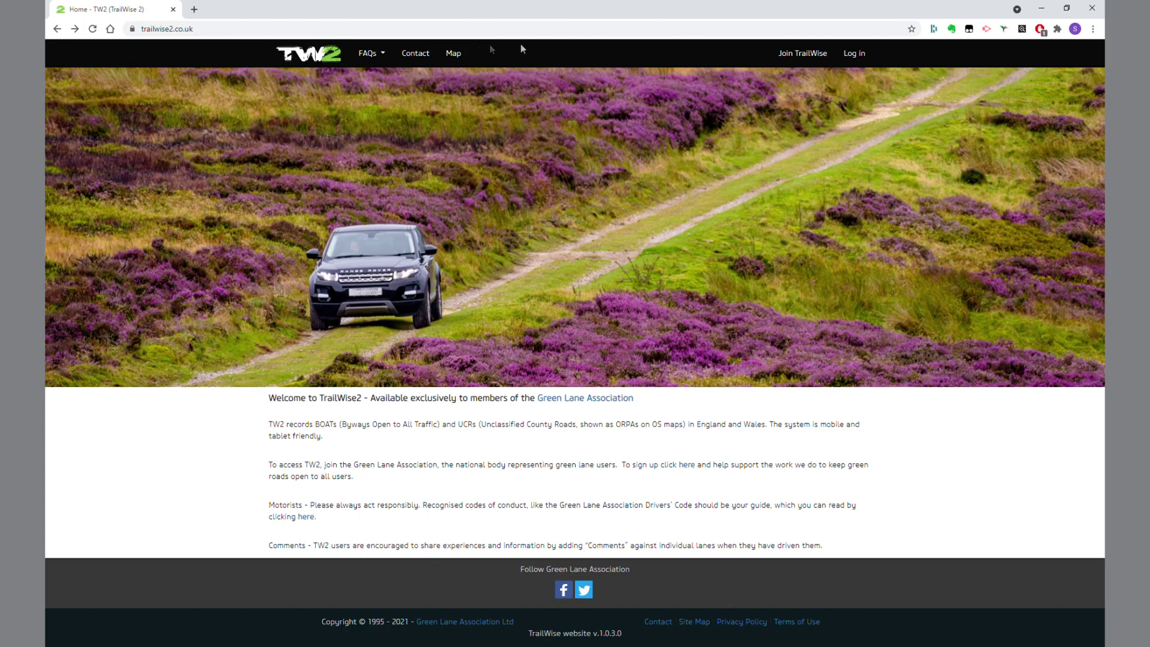
{"action": "left_click", "coordinate": [852, 54]}
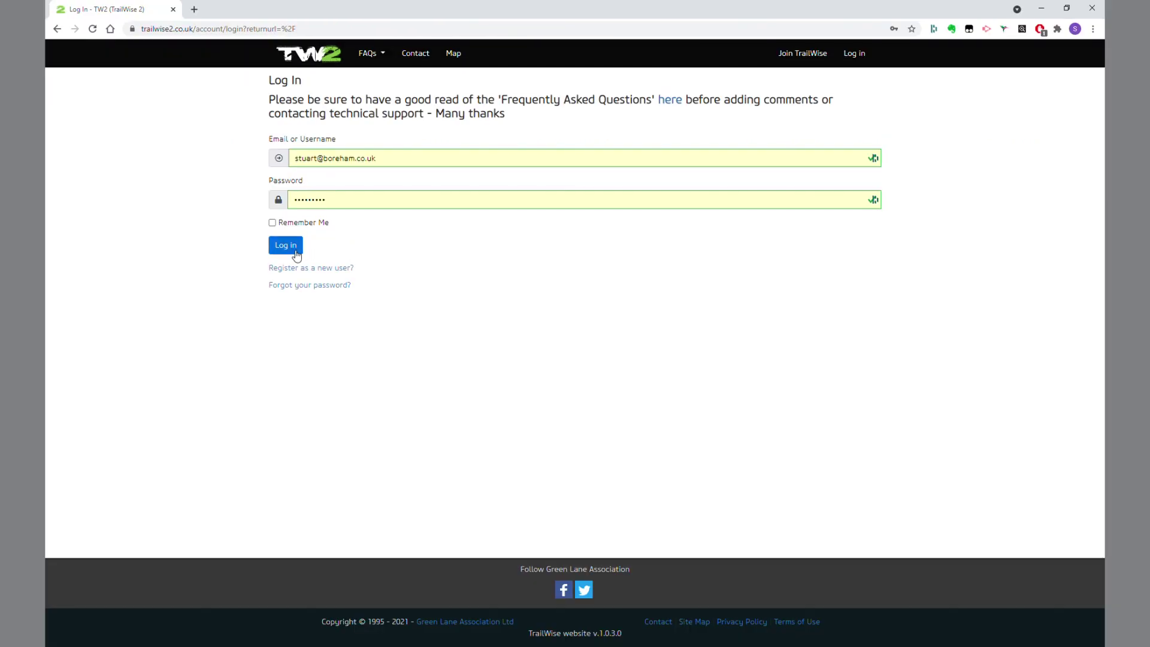
{"action": "left_click", "coordinate": [192, 375]}
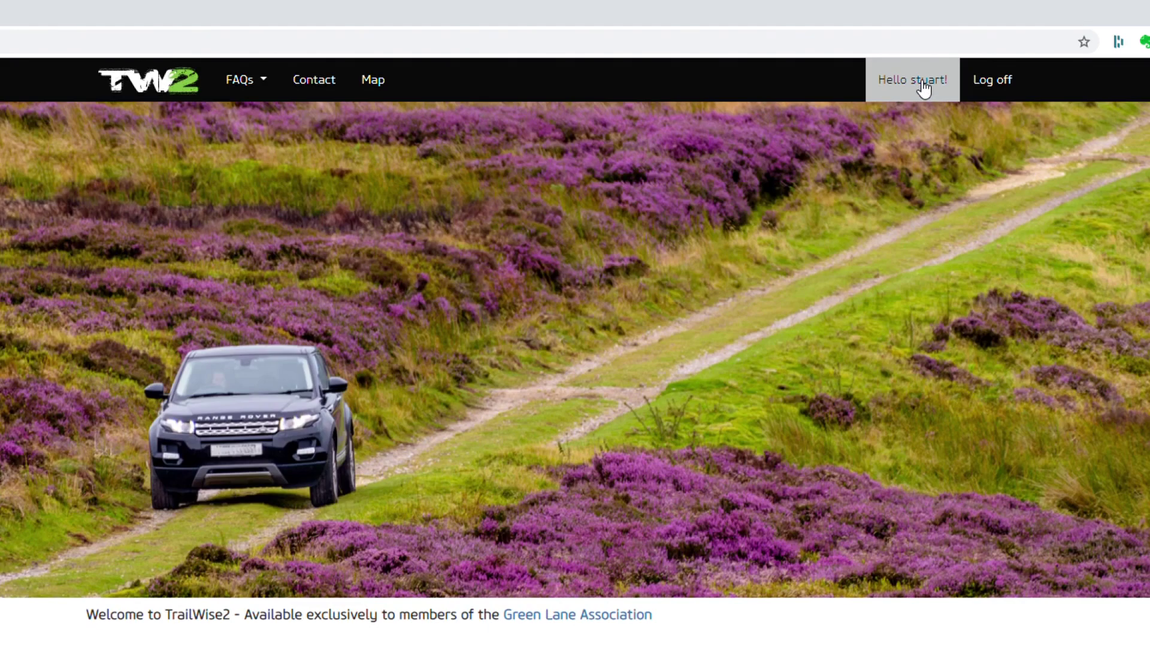
Visit the account page, return to the home page, and open the route map
{"action": "left_click", "coordinate": [802, 53]}
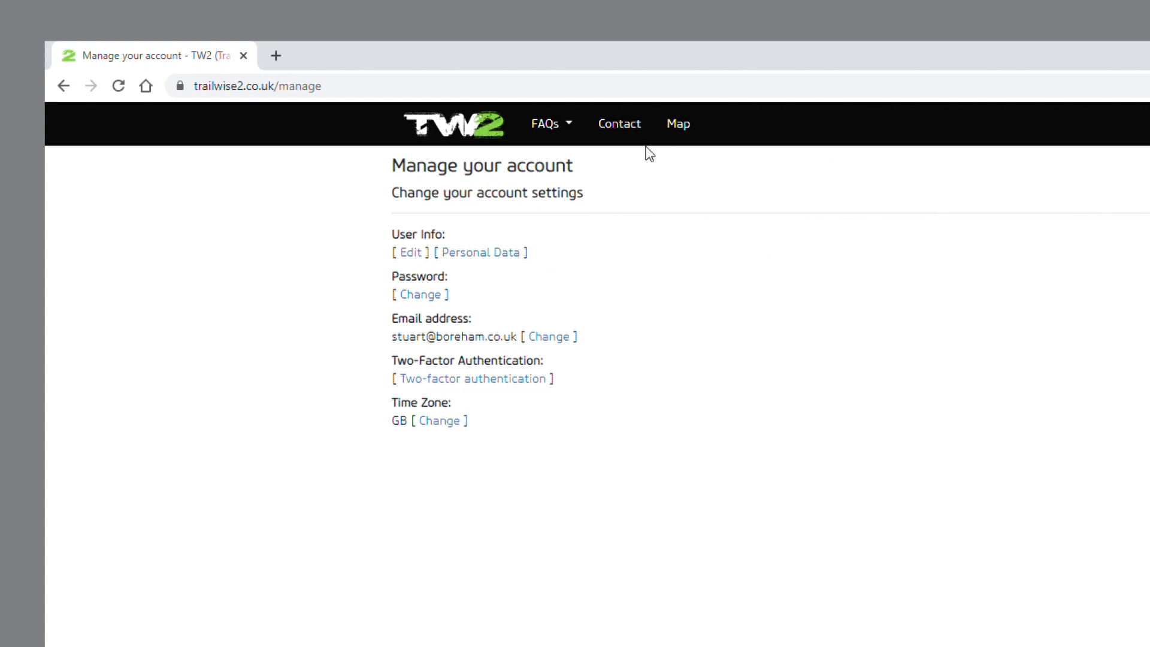
{"action": "left_click", "coordinate": [485, 137]}
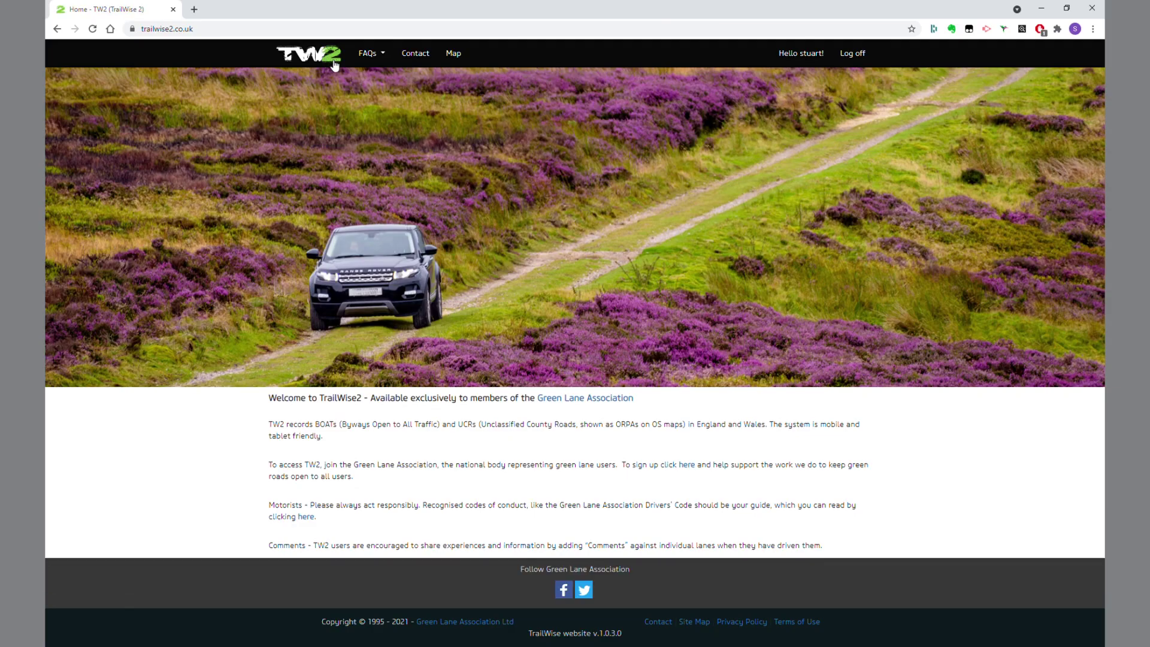
{"action": "left_click", "coordinate": [462, 59]}
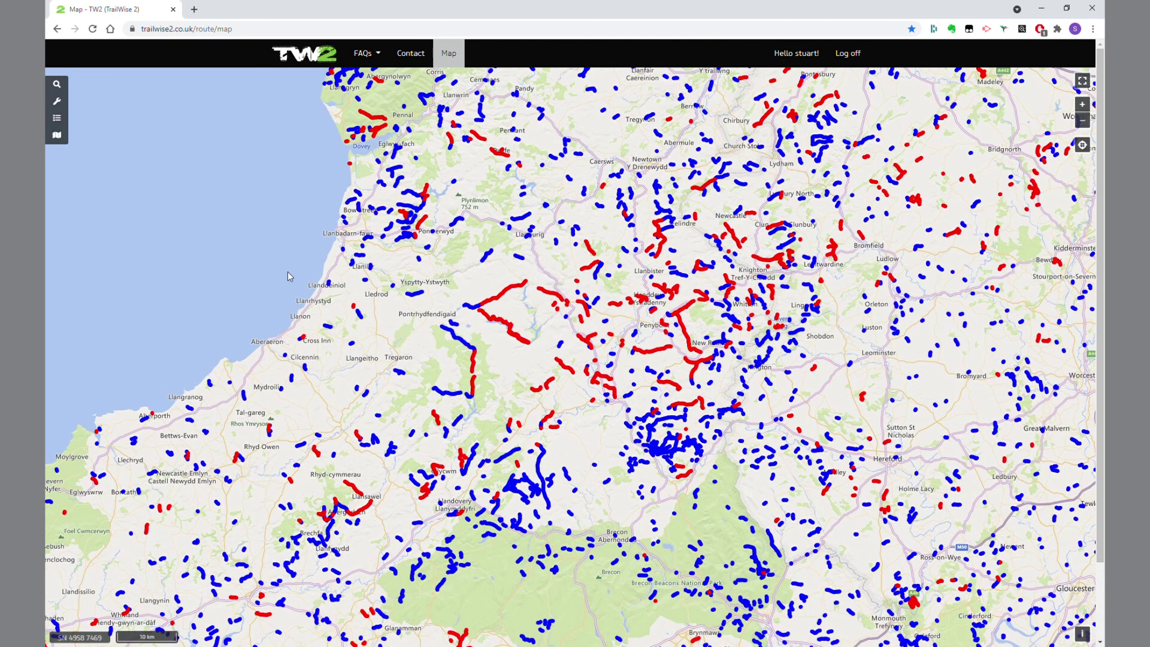
Centre on mid Wales, zoom three levels into Tywi Forest, and view a warning-marked lane's popup
{"action": "left_click_drag", "start_coordinate": [446, 287], "coordinate": [558, 206]}
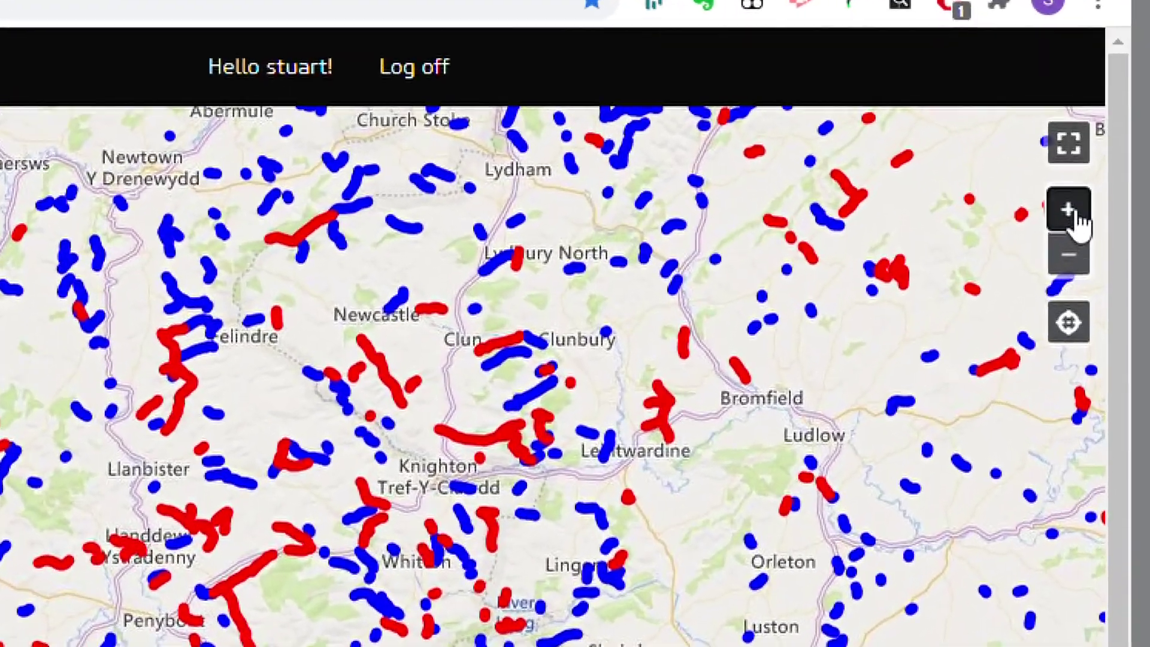
{"action": "left_click", "coordinate": [1082, 106]}
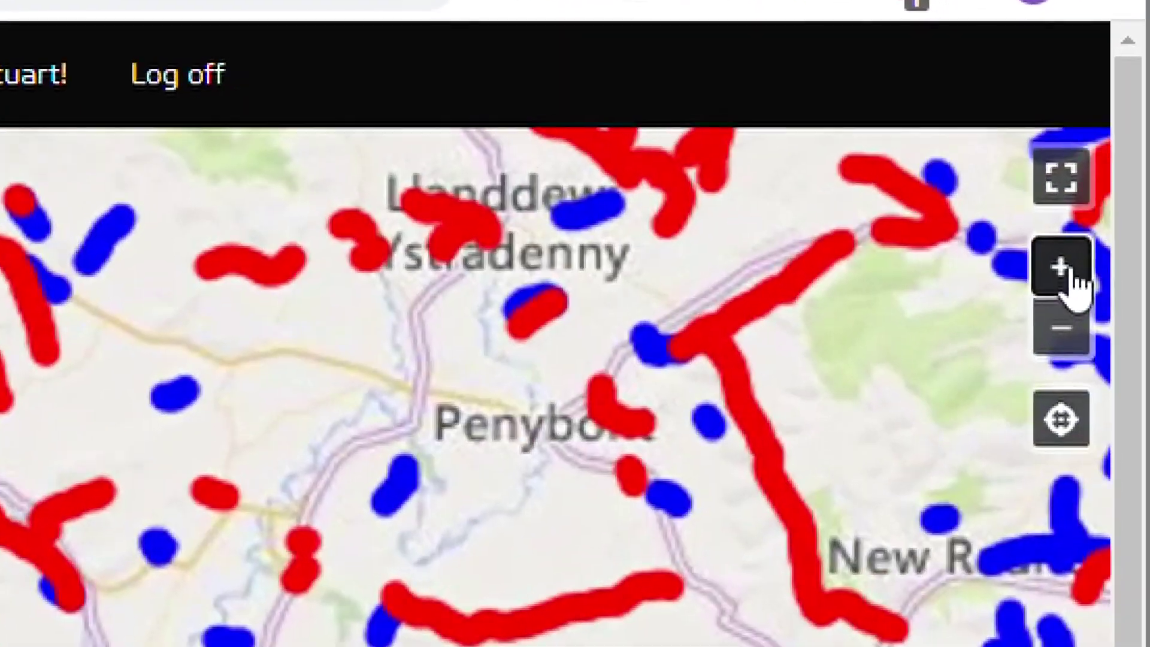
{"action": "left_click", "coordinate": [1059, 302]}
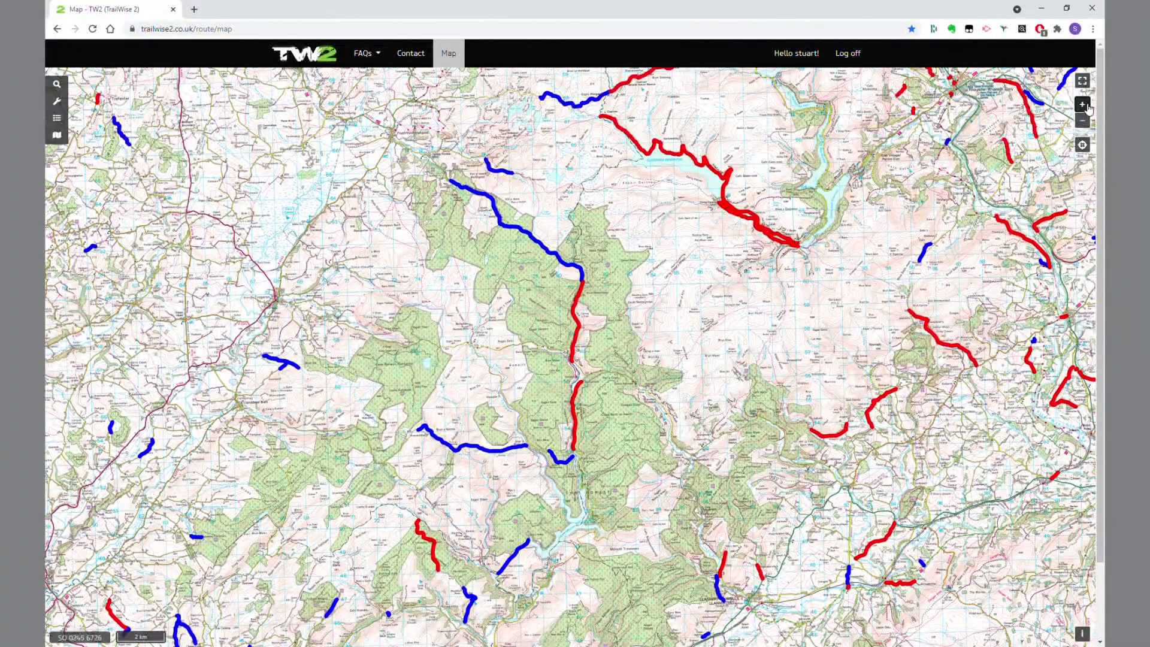
{"action": "left_click", "coordinate": [1086, 107]}
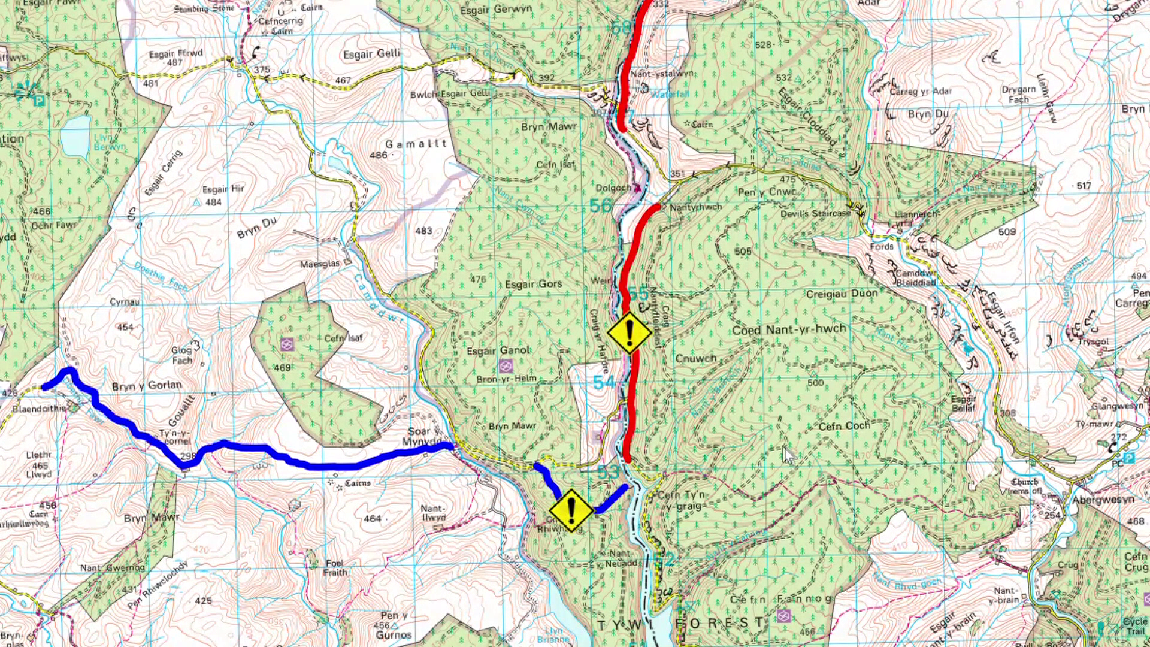
{"action": "left_click", "coordinate": [634, 339]}
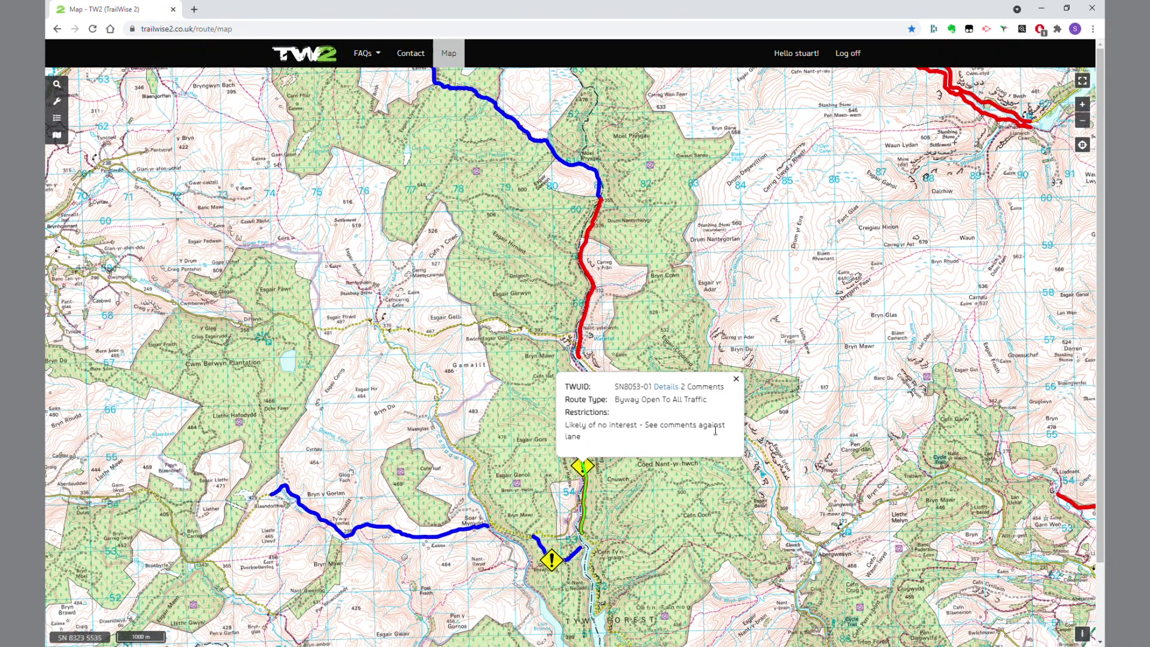
Close the popup and check the lane near the lower warning marker
{"action": "left_click", "coordinate": [736, 379]}
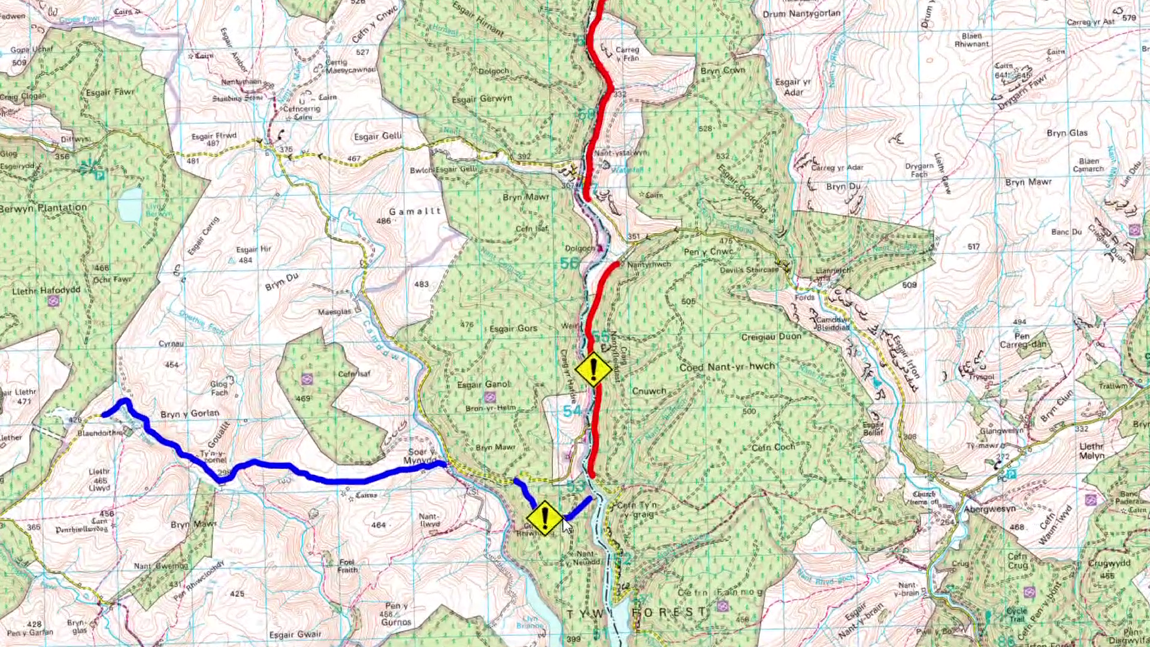
{"action": "left_click", "coordinate": [563, 565]}
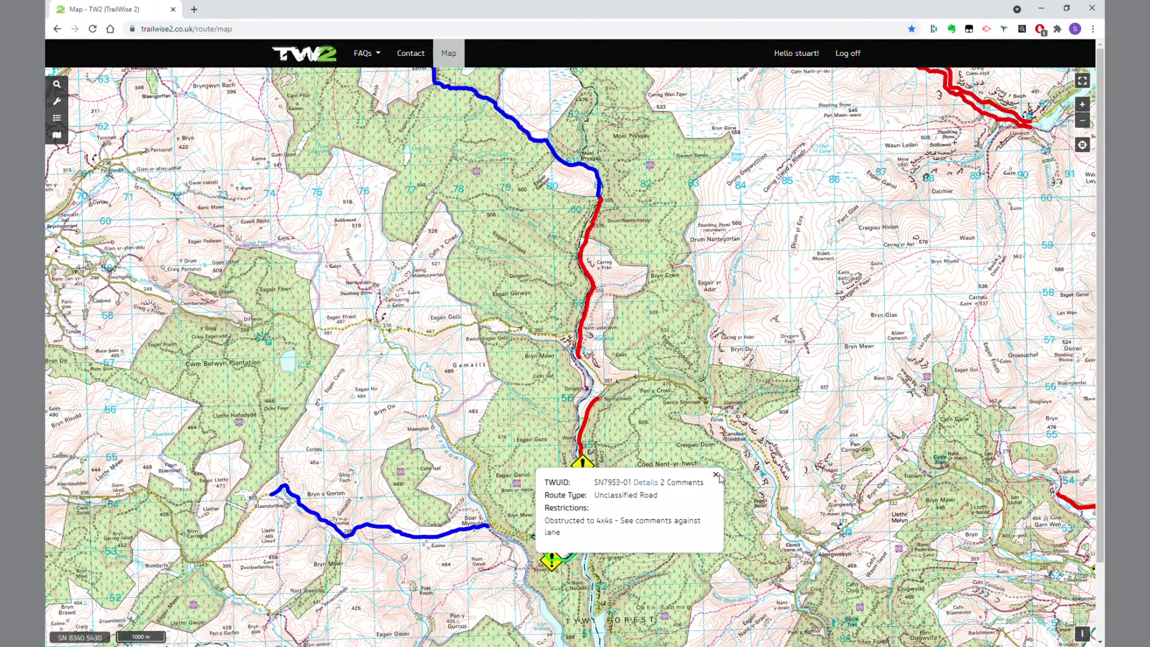
{"action": "left_click", "coordinate": [716, 474]}
Pan north and open the details page for Strata Florida route SN8056-02
{"action": "left_click_drag", "start_coordinate": [686, 401], "coordinate": [712, 523]}
{"action": "left_click", "coordinate": [611, 393]}
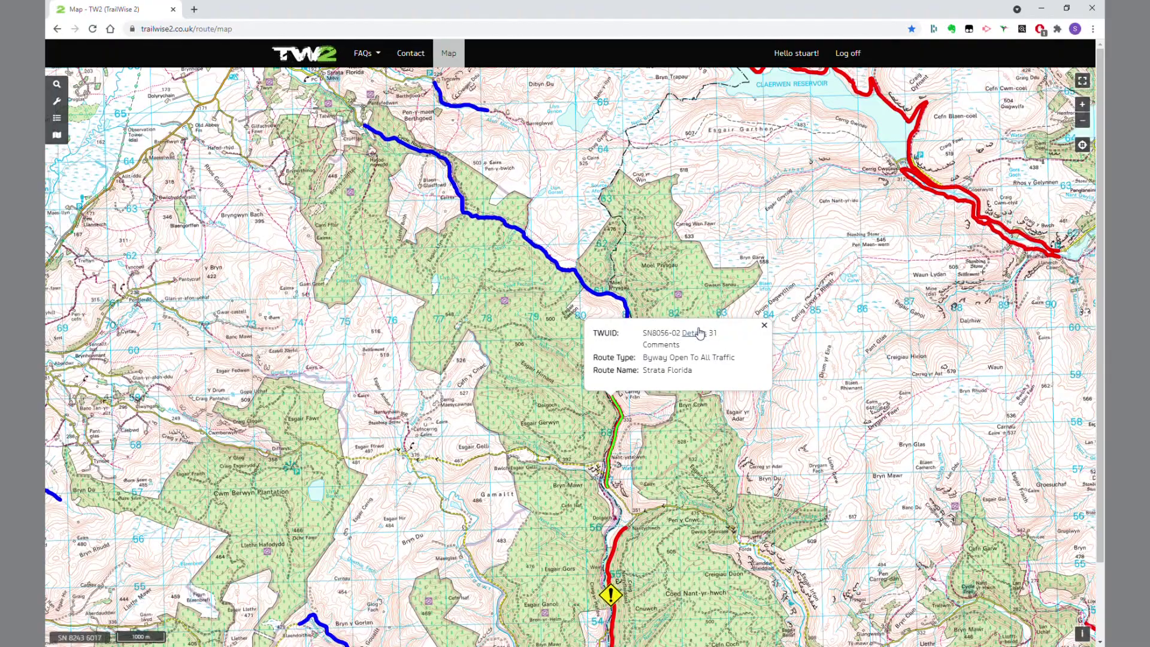
{"action": "left_click", "coordinate": [767, 339]}
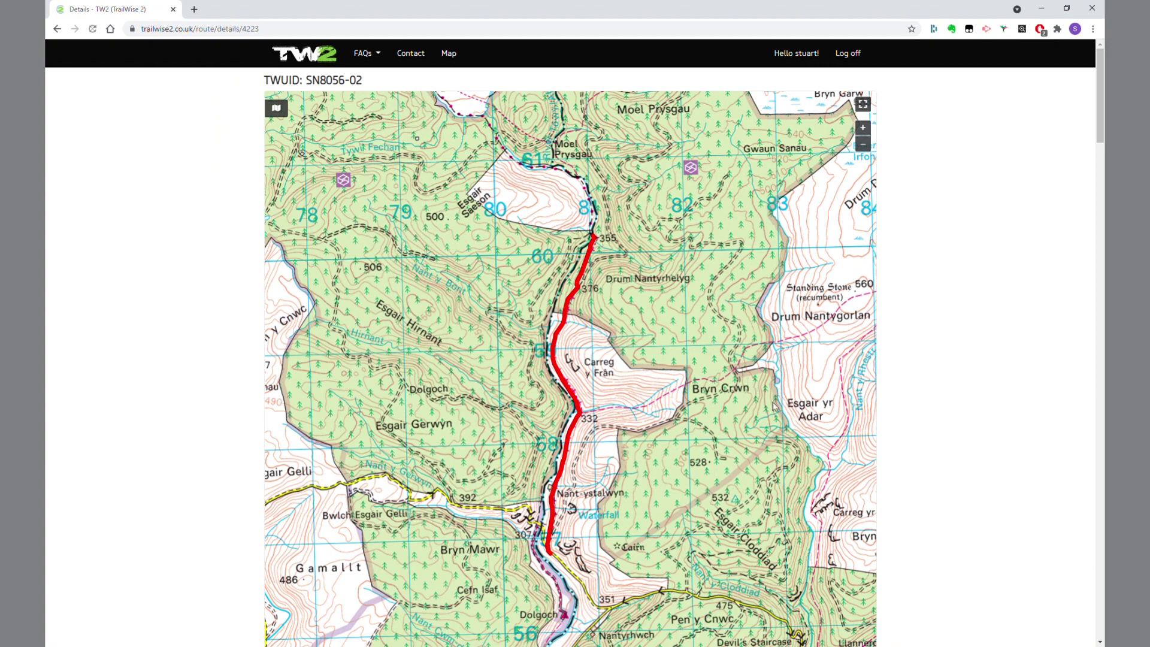
Scroll through SN8056-02's Route Details, Source and Comments, then go back to the map
{"action": "scroll", "coordinate": [772, 406], "scroll_direction": "down", "scroll_amount": 3}
{"action": "scroll", "coordinate": [798, 406], "scroll_direction": "up", "scroll_amount": 2}
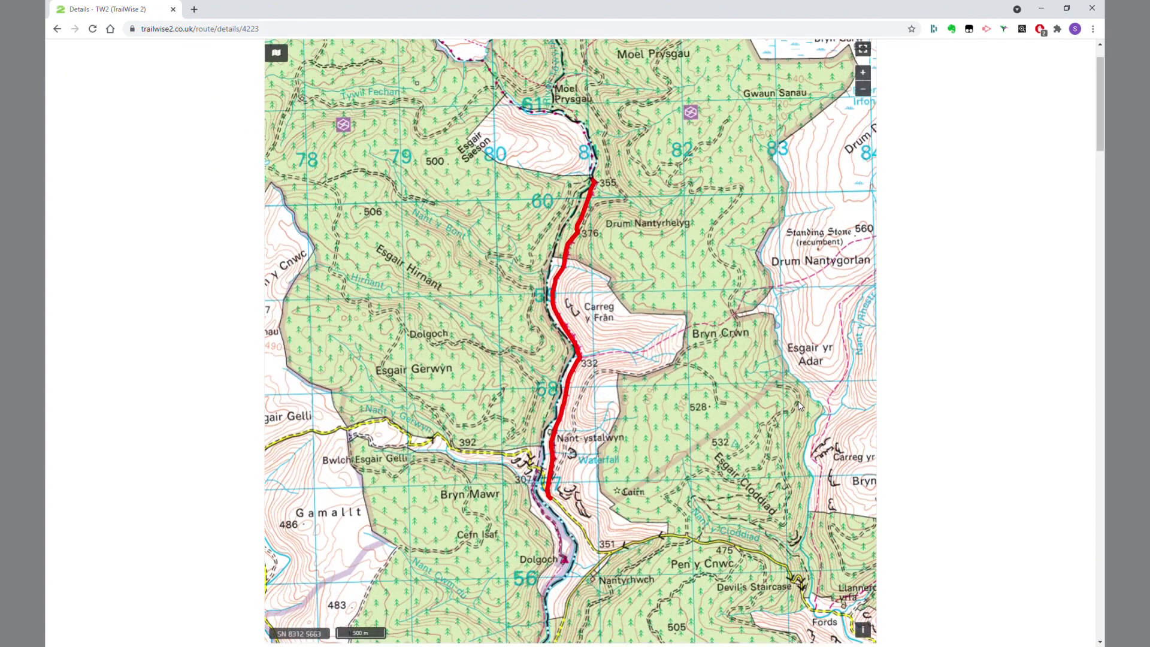
{"action": "scroll", "coordinate": [798, 406], "scroll_direction": "down", "scroll_amount": 6}
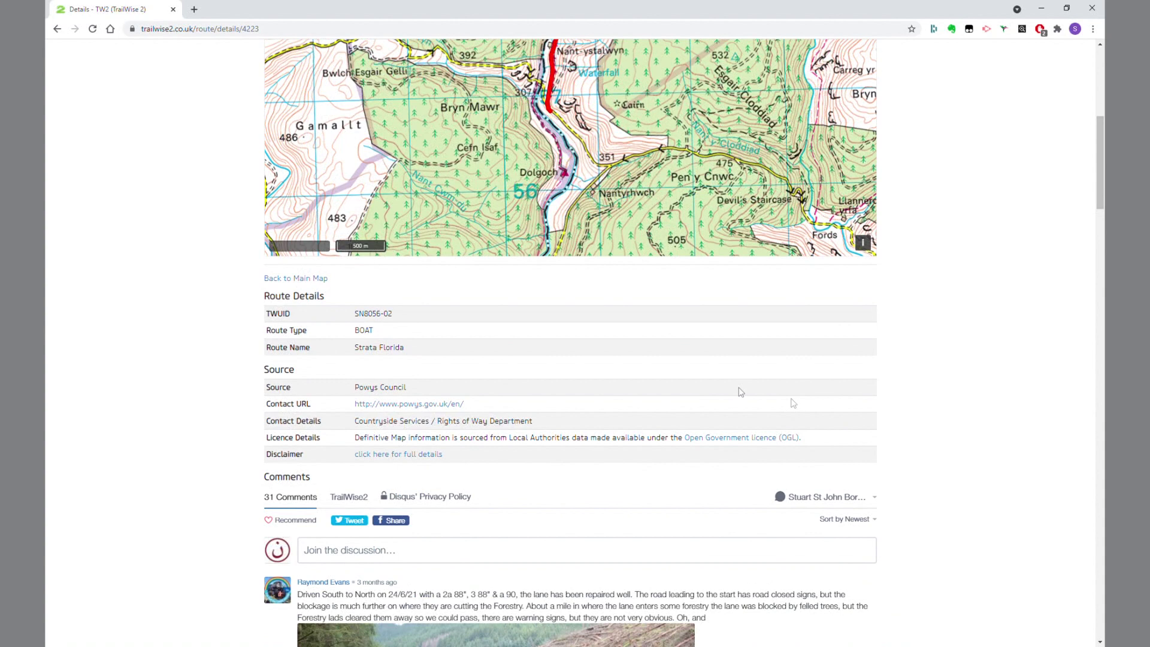
{"action": "scroll", "coordinate": [435, 399], "scroll_direction": "down", "scroll_amount": 6}
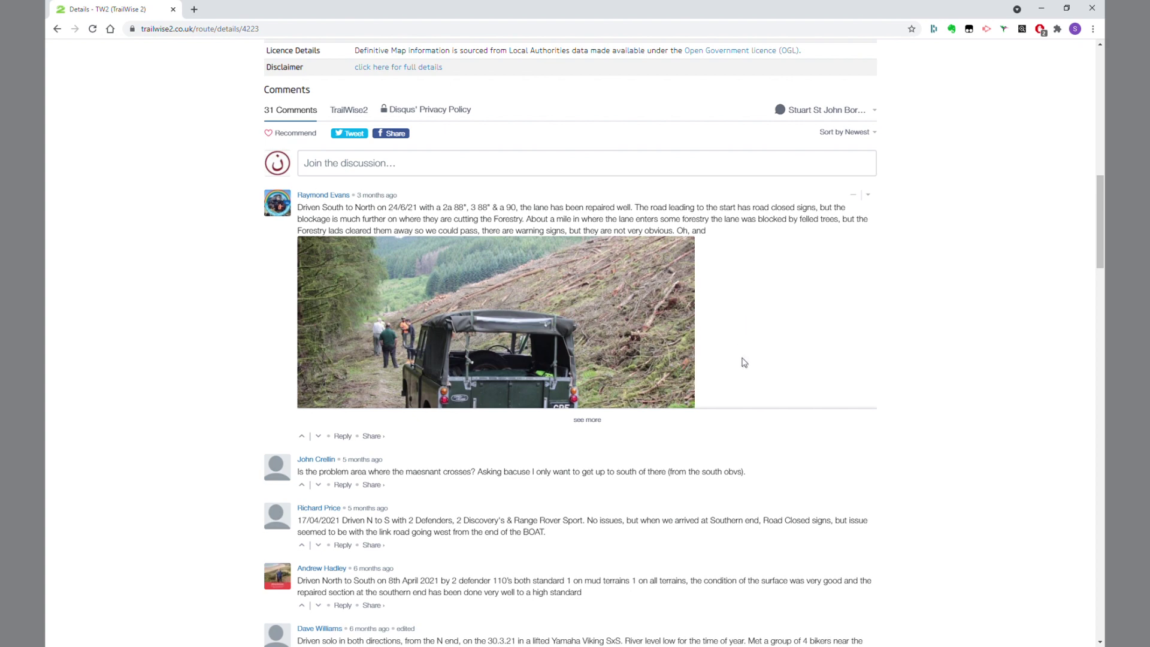
{"action": "scroll", "coordinate": [745, 363], "scroll_direction": "down", "scroll_amount": 6}
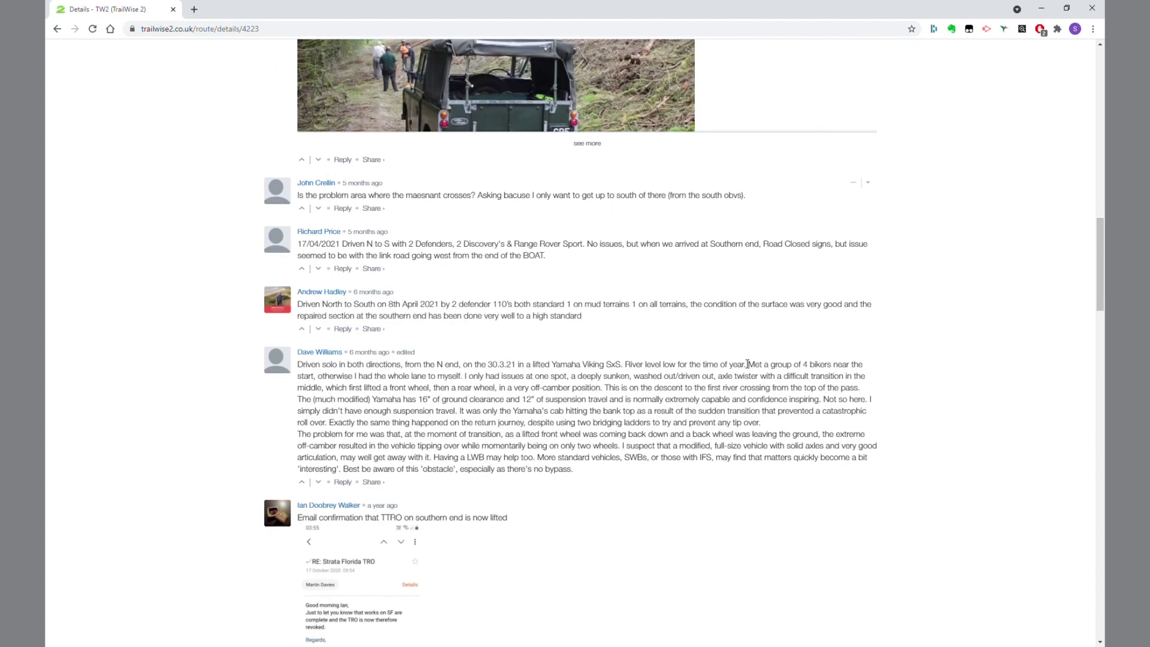
{"action": "scroll", "coordinate": [747, 363], "scroll_direction": "down", "scroll_amount": 15}
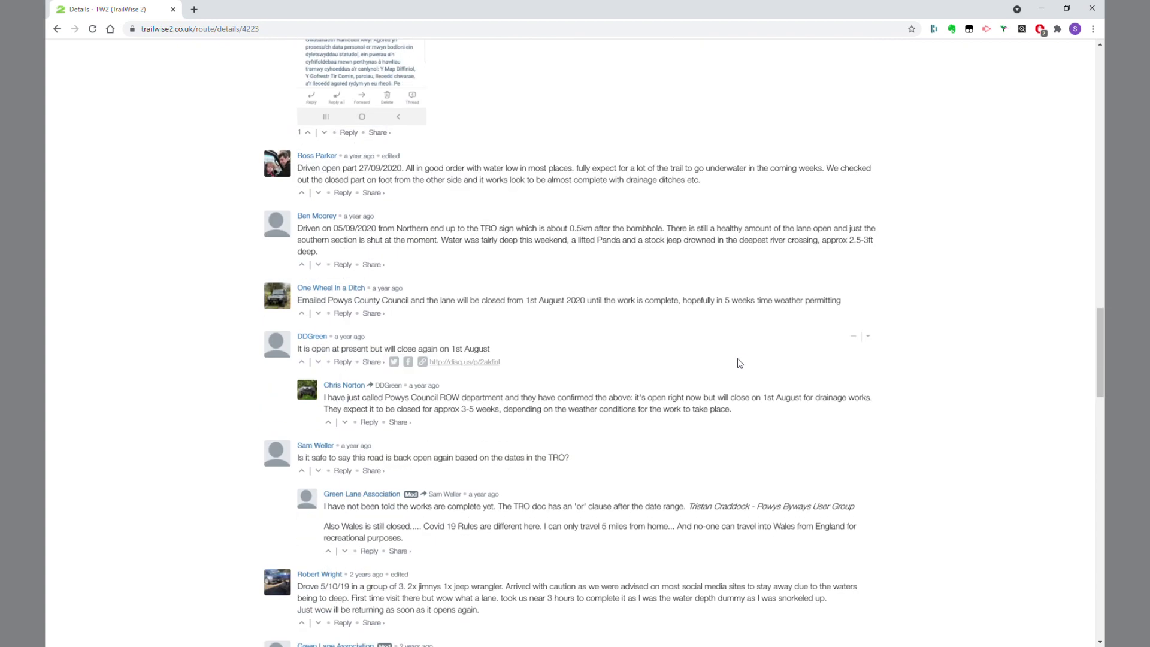
{"action": "scroll", "coordinate": [736, 363], "scroll_direction": "down", "scroll_amount": 2}
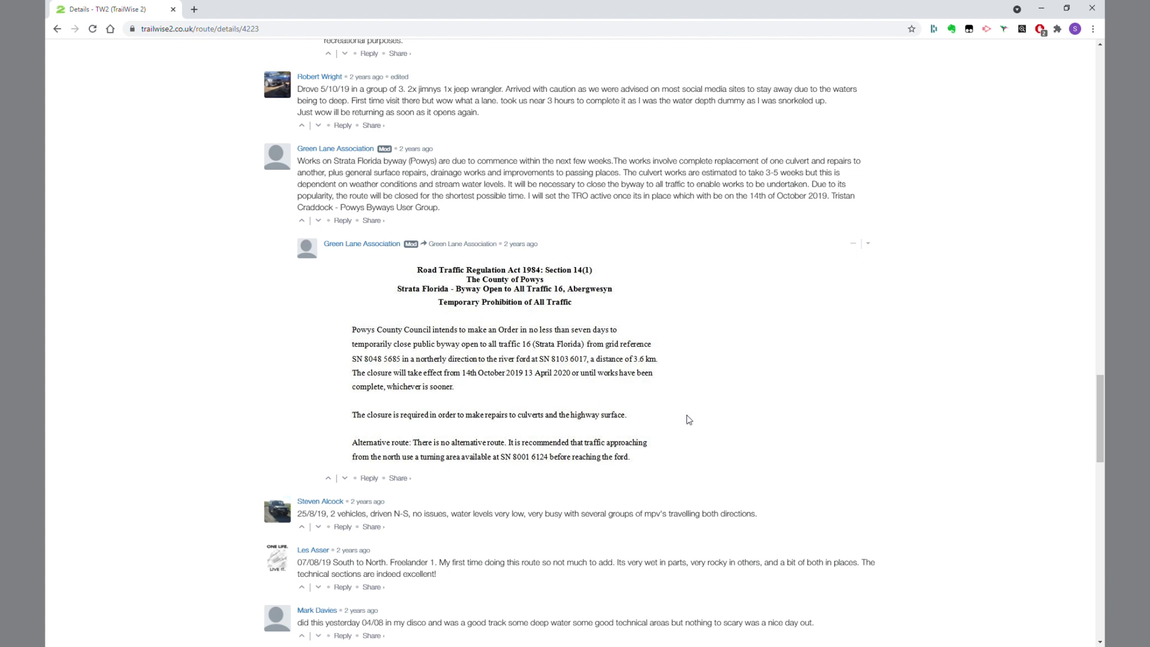
{"action": "scroll", "coordinate": [665, 443], "scroll_direction": "up", "scroll_amount": 15}
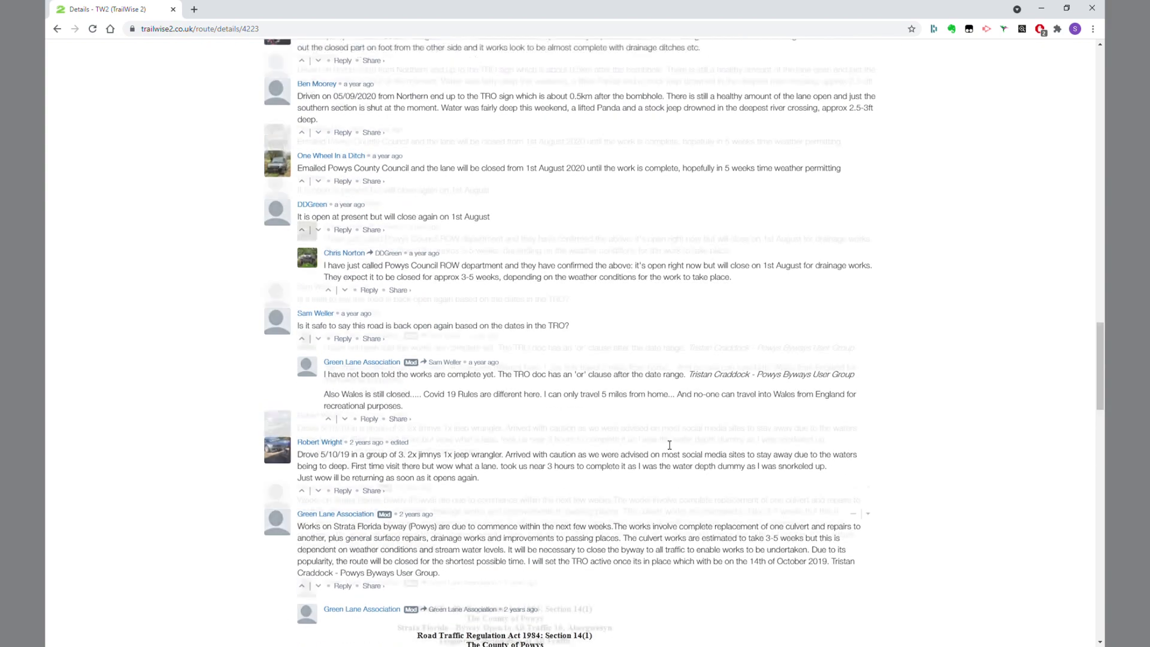
{"action": "scroll", "coordinate": [664, 443], "scroll_direction": "up", "scroll_amount": 15}
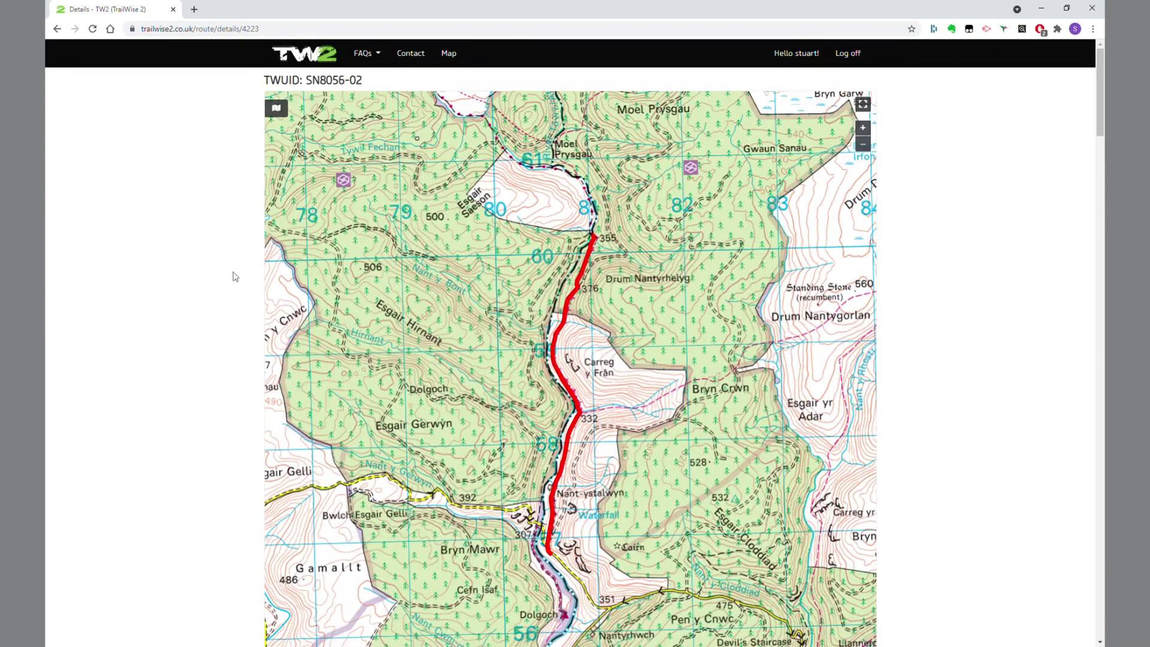
{"action": "key", "text": "alt+Left"}
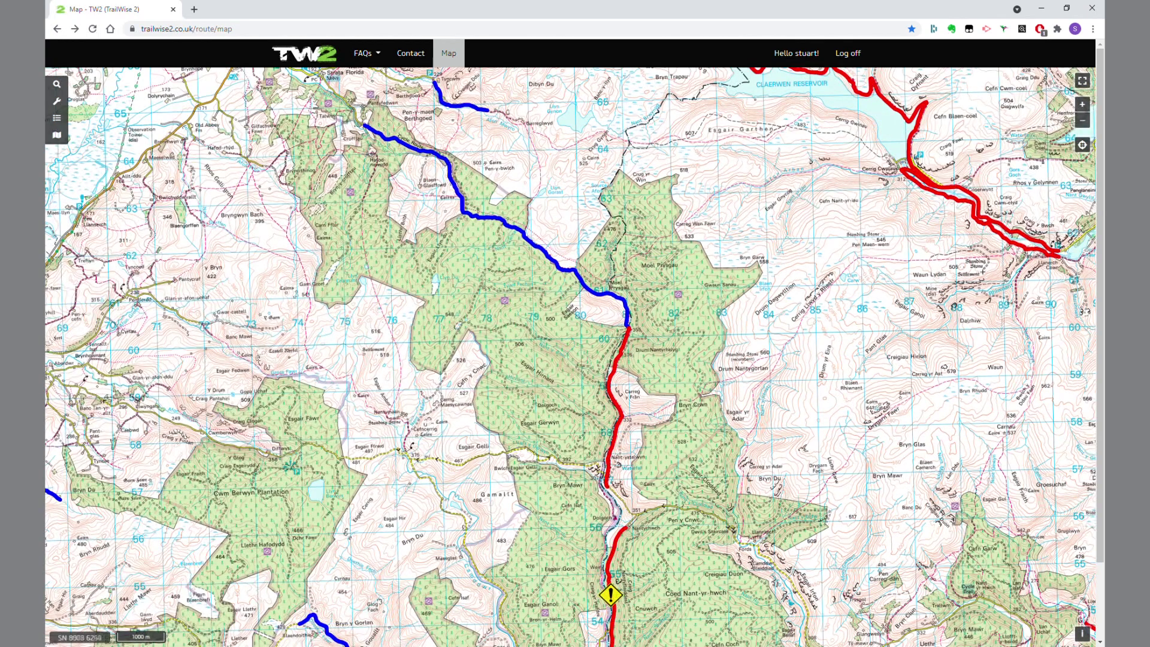
Zoom out two levels and recentre the map on the loaded routes
{"action": "left_click", "coordinate": [1086, 123]}
{"action": "left_click", "coordinate": [1086, 122]}
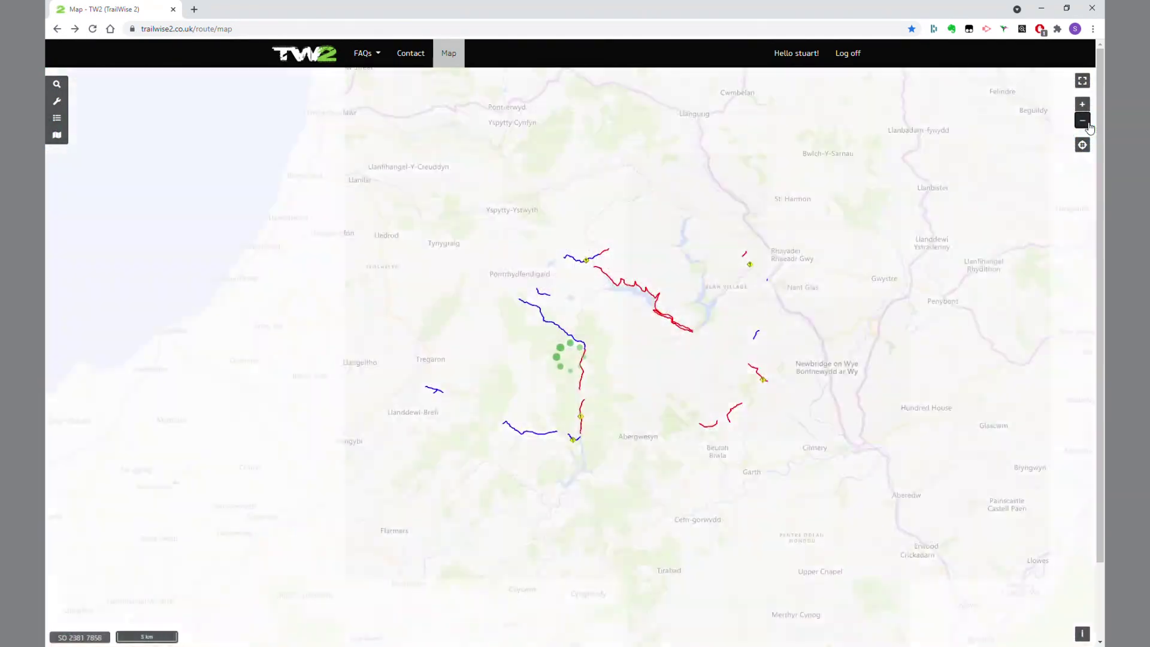
{"action": "left_click_drag", "start_coordinate": [742, 325], "coordinate": [675, 320]}
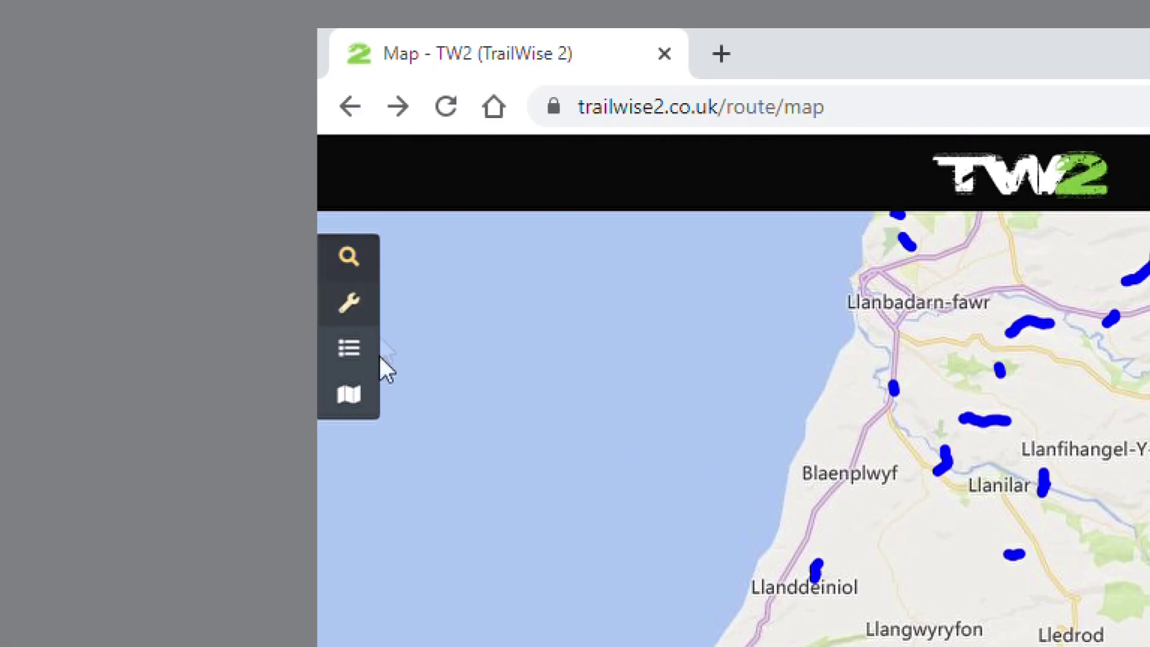
Open search and Map Tools, then show route information for Upper Claerwen SN8167-03
{"action": "left_click", "coordinate": [349, 259]}
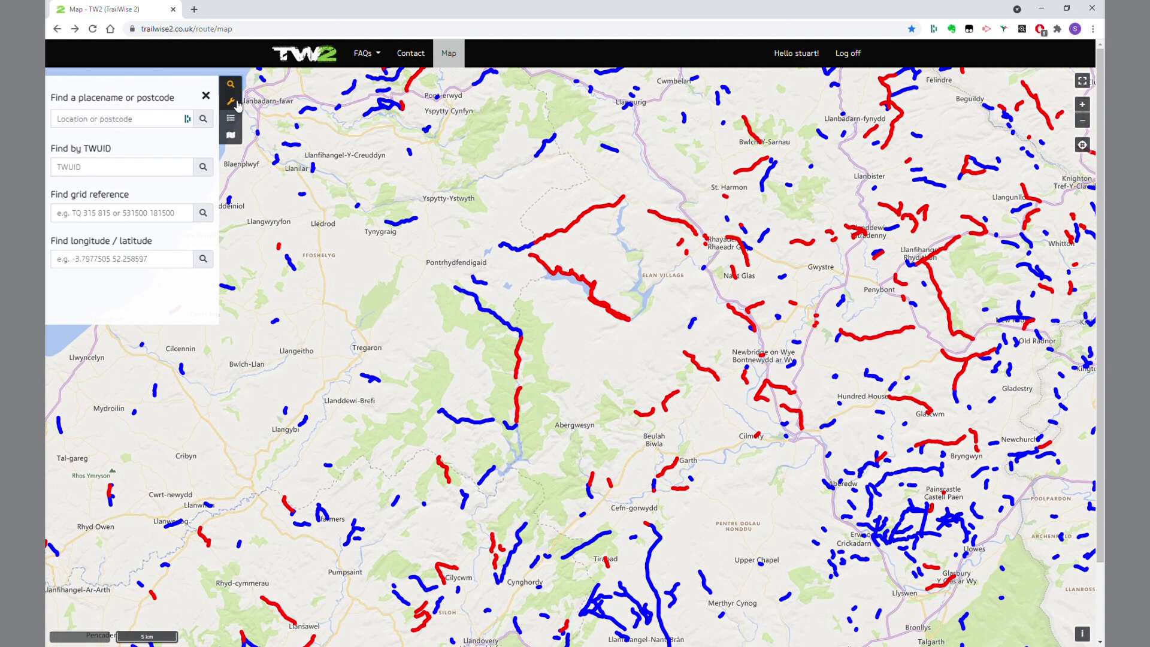
{"action": "left_click", "coordinate": [231, 101]}
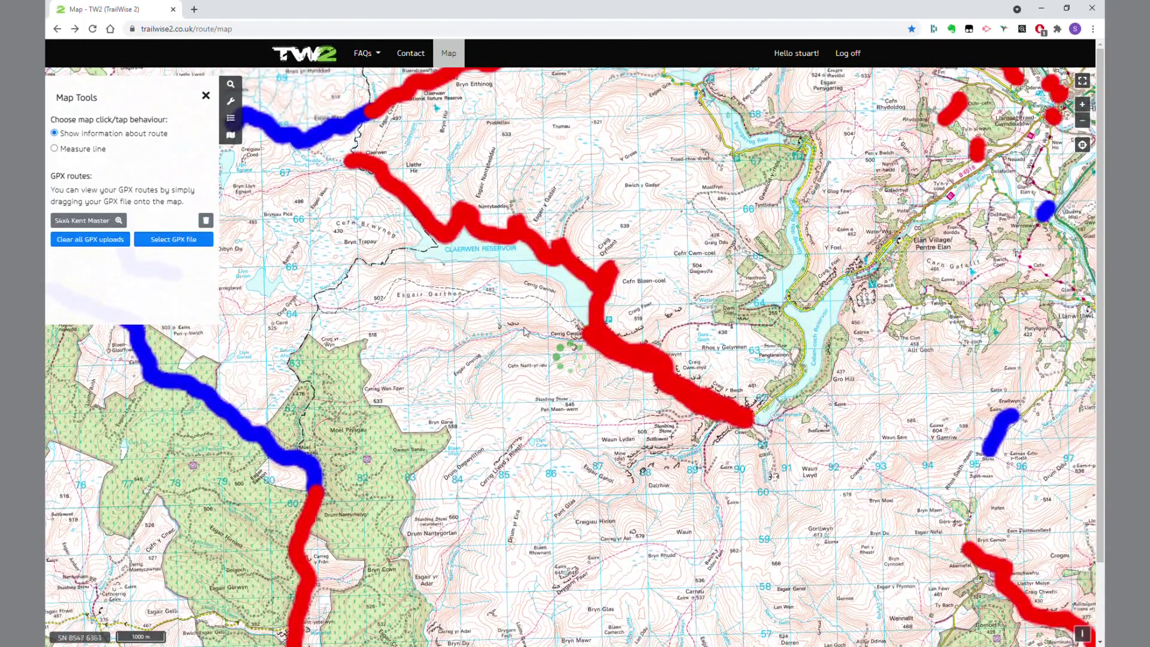
{"action": "left_click", "coordinate": [492, 241]}
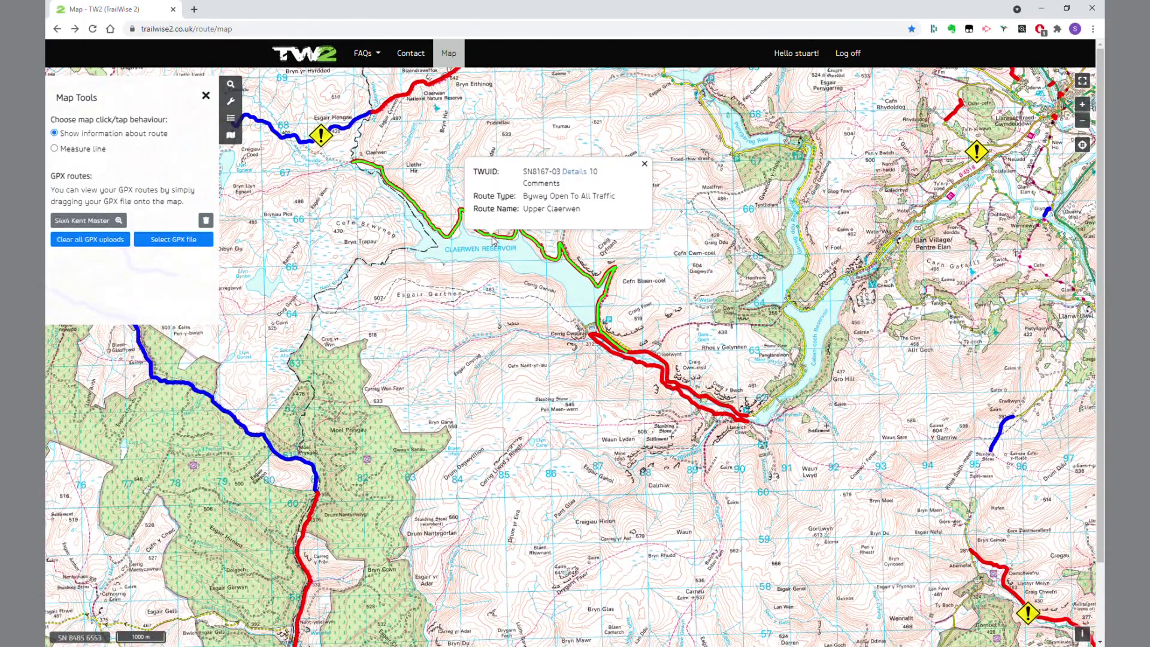
Measure a line along the Upper Claerwen byway, then set clicks back to route information
{"action": "left_click", "coordinate": [644, 164]}
{"action": "left_click", "coordinate": [53, 149]}
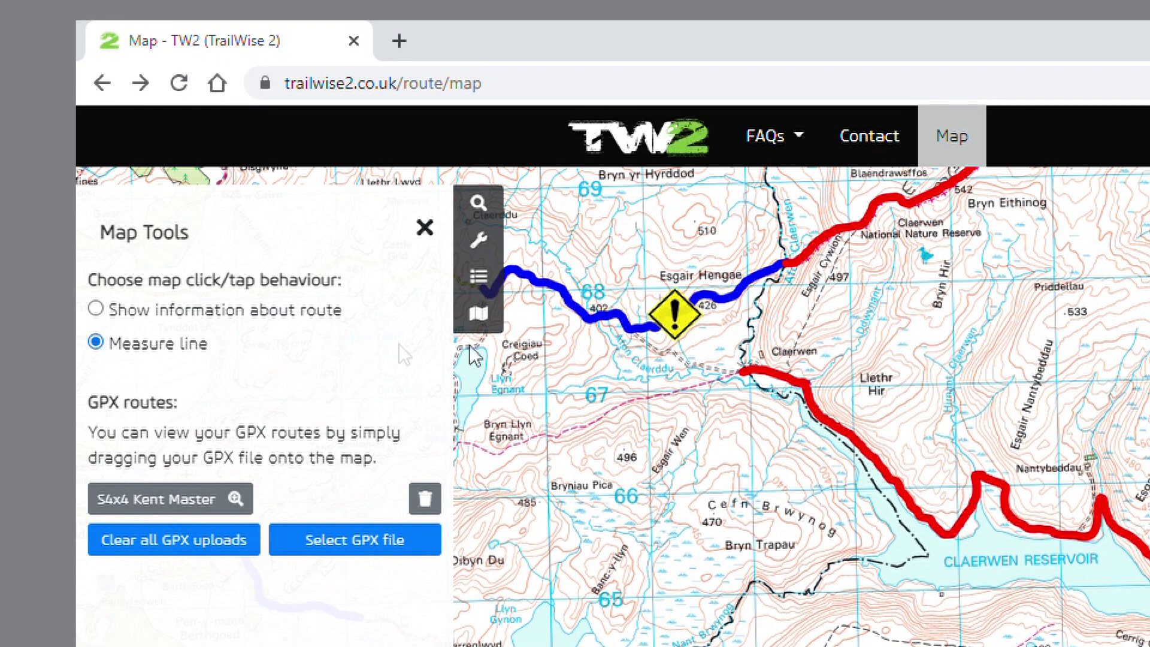
{"action": "left_click", "coordinate": [741, 374]}
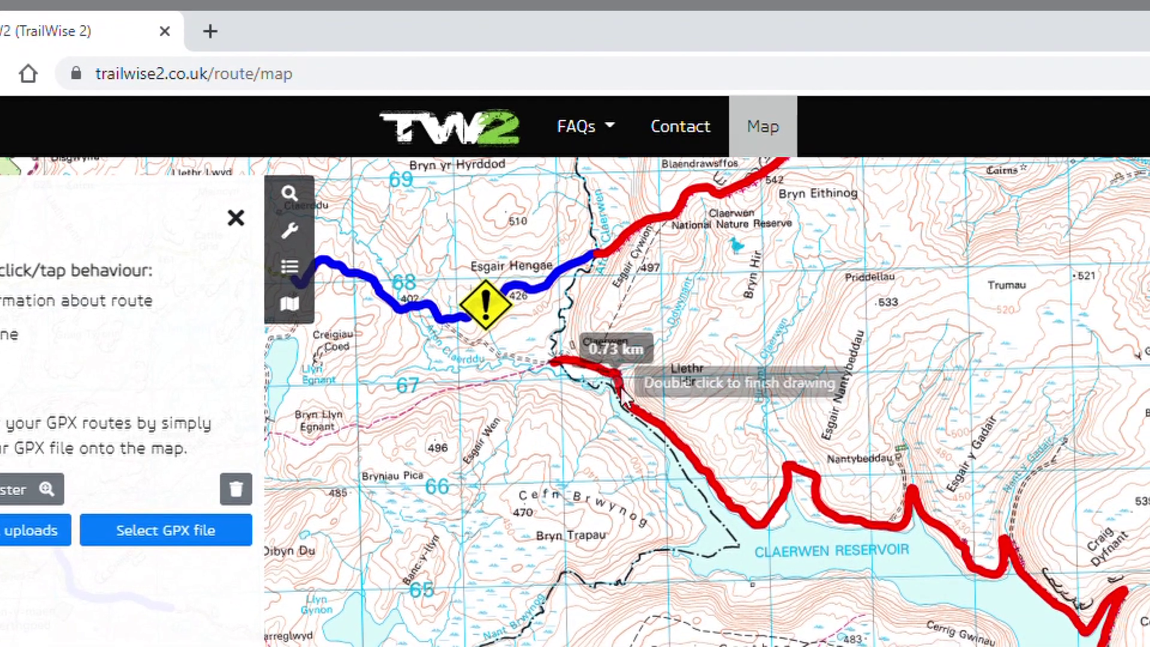
{"action": "left_click", "coordinate": [759, 524]}
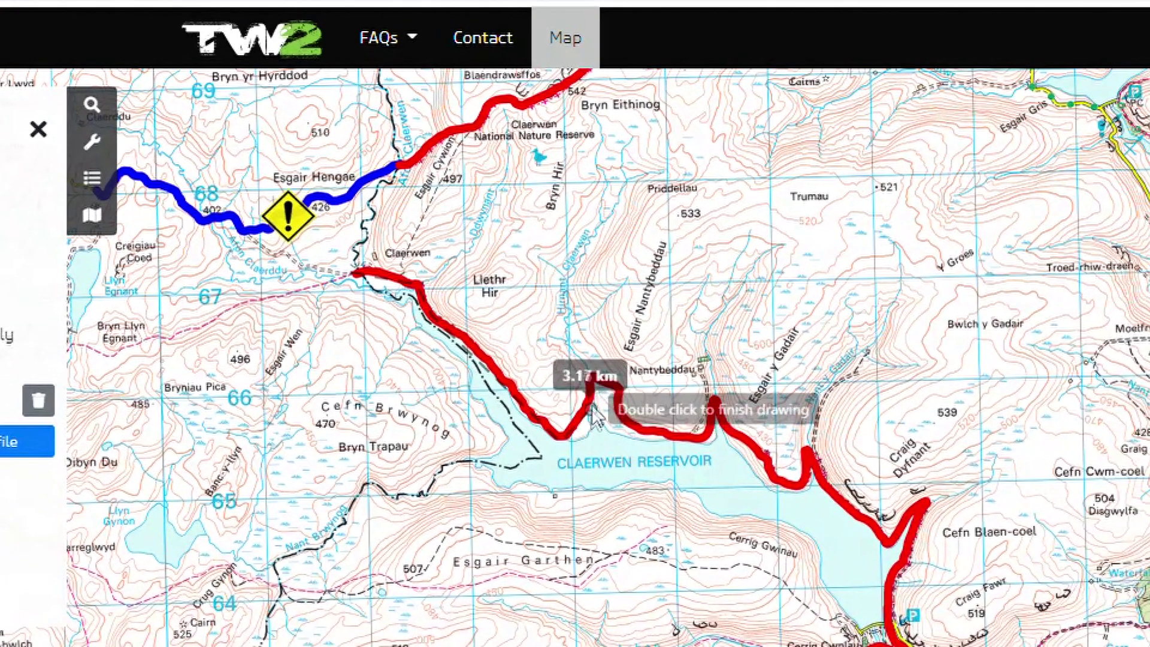
{"action": "left_click", "coordinate": [592, 379]}
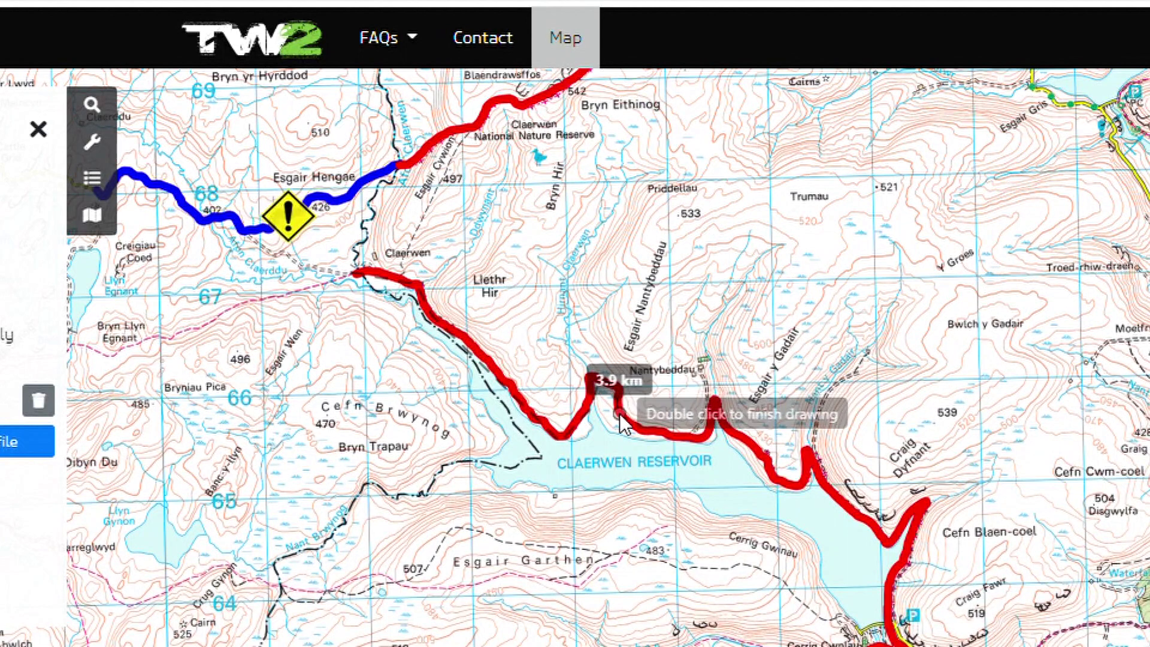
{"action": "left_click", "coordinate": [621, 416]}
{"action": "left_click", "coordinate": [715, 400]}
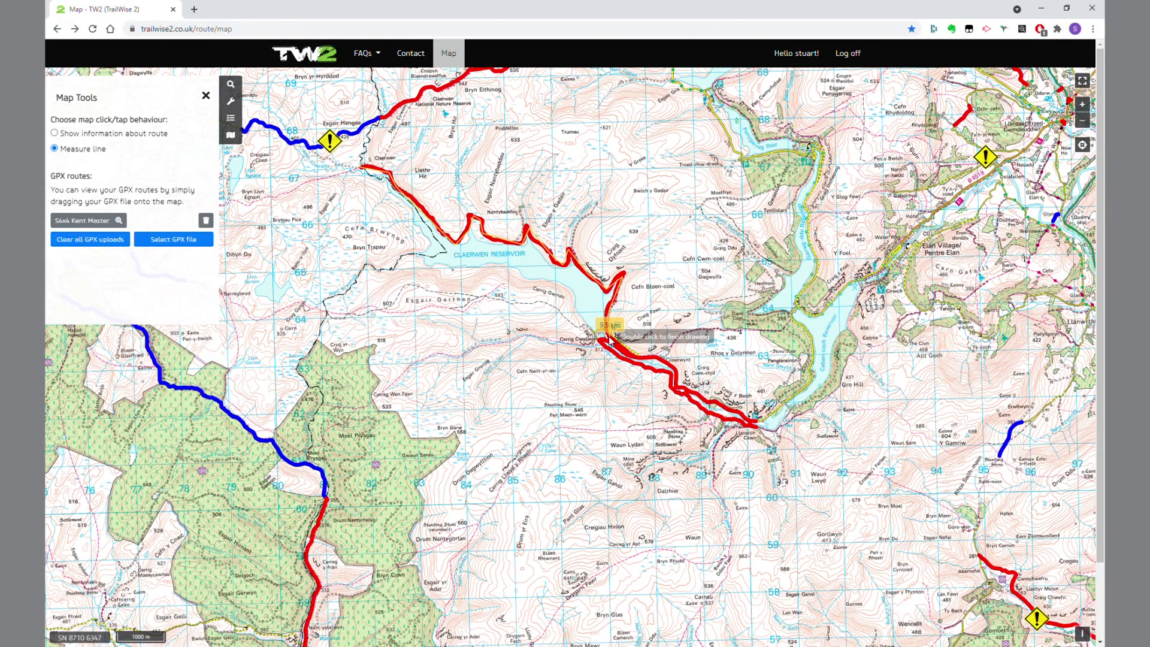
{"action": "left_click", "coordinate": [55, 133]}
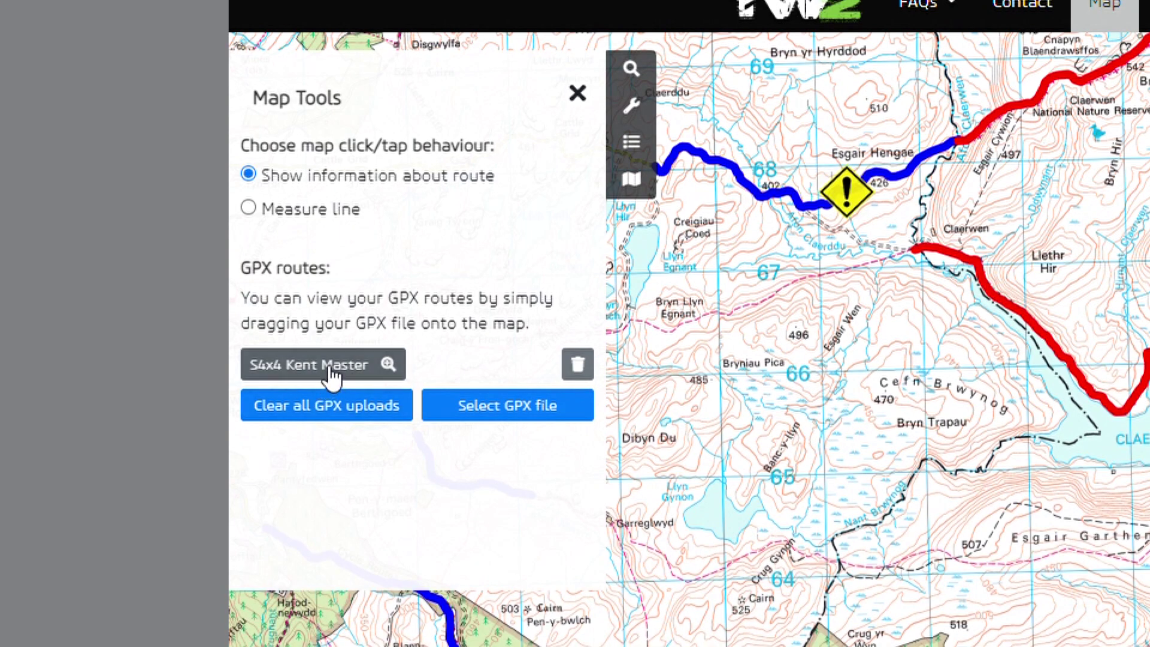
Zoom to the S4x4 Kent Master GPX route, two levels closer, centred on Lenham and Charing
{"action": "left_click", "coordinate": [332, 375]}
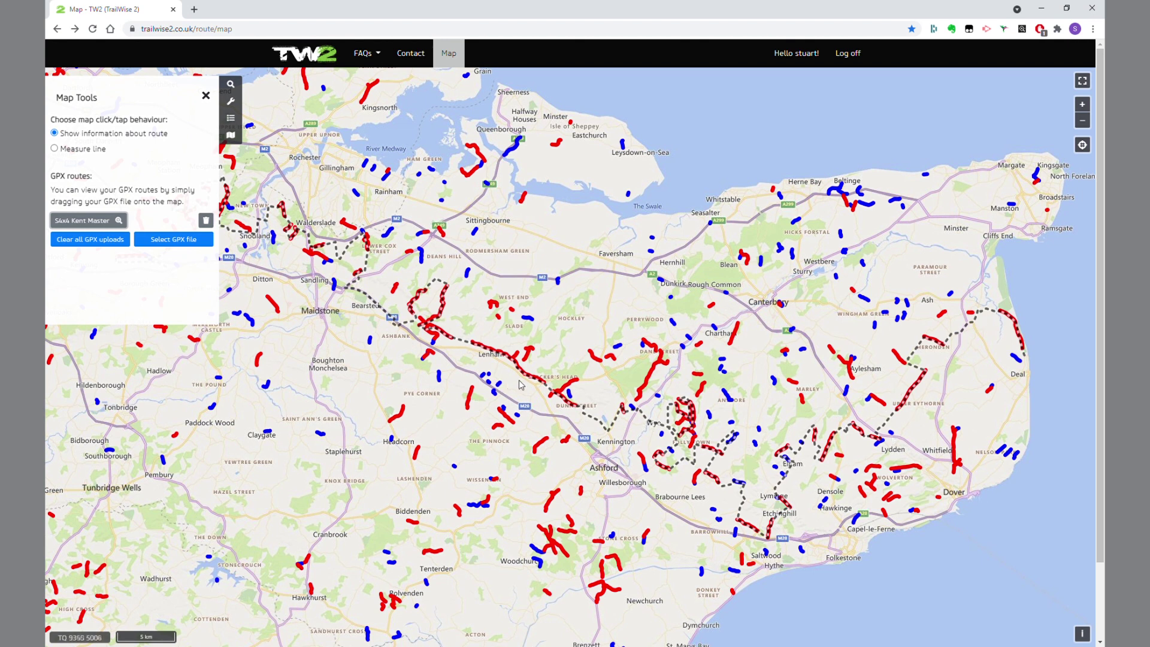
{"action": "left_click", "coordinate": [1082, 104]}
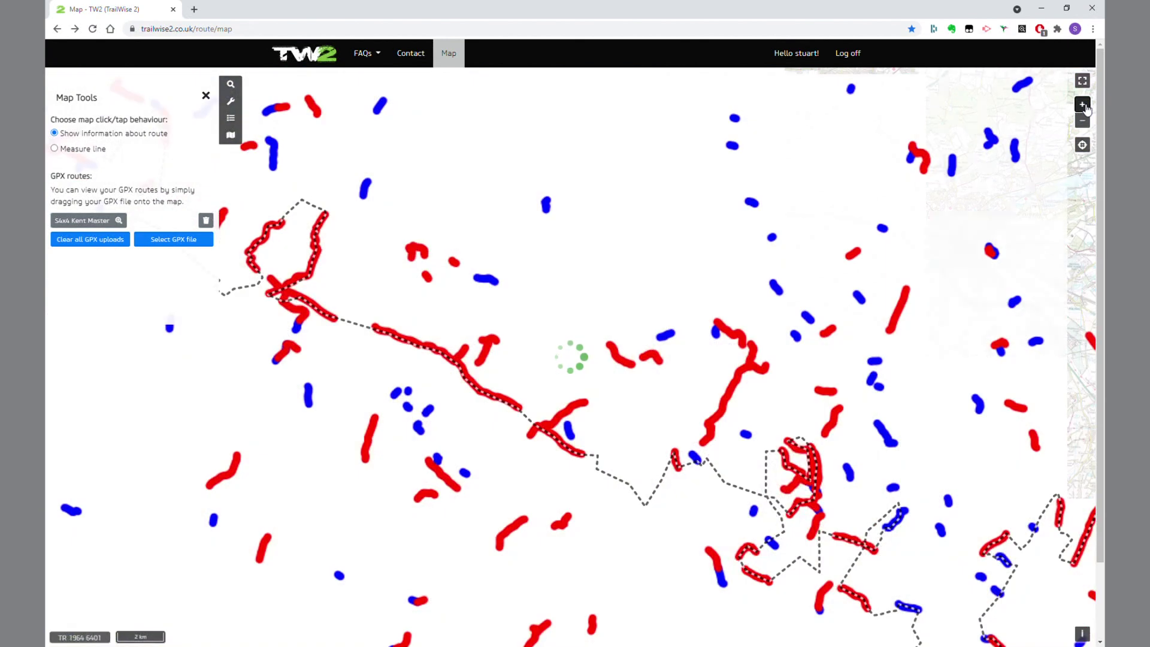
{"action": "left_click", "coordinate": [1082, 104]}
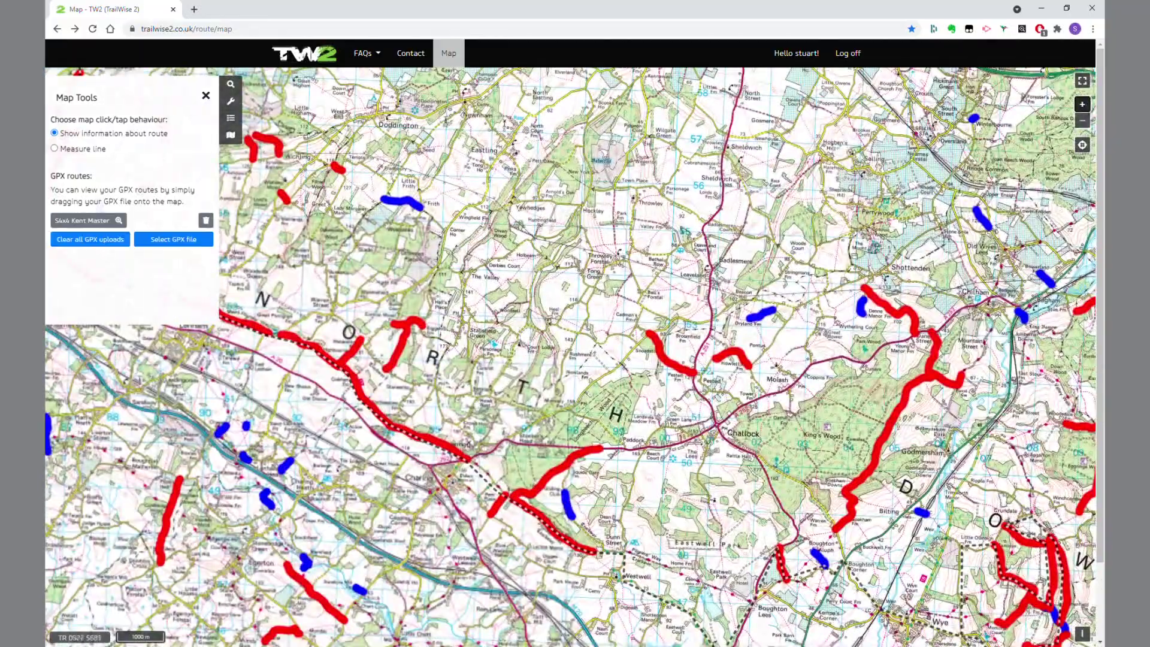
{"action": "left_click_drag", "start_coordinate": [593, 379], "coordinate": [699, 291]}
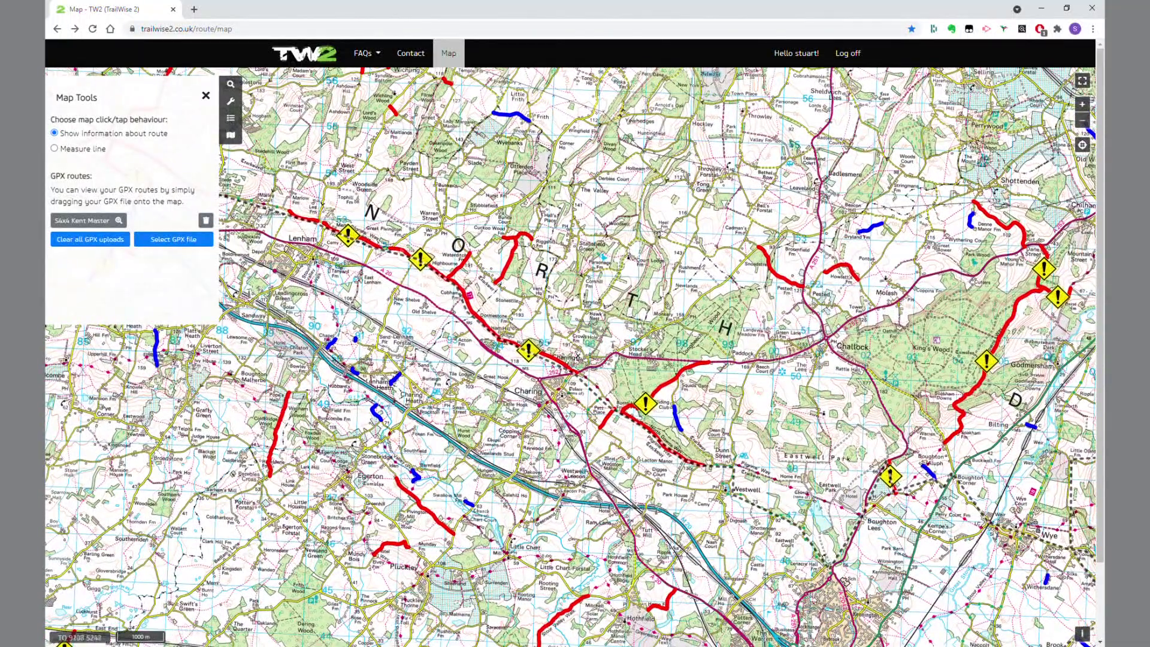
{"action": "left_click", "coordinate": [529, 352]}
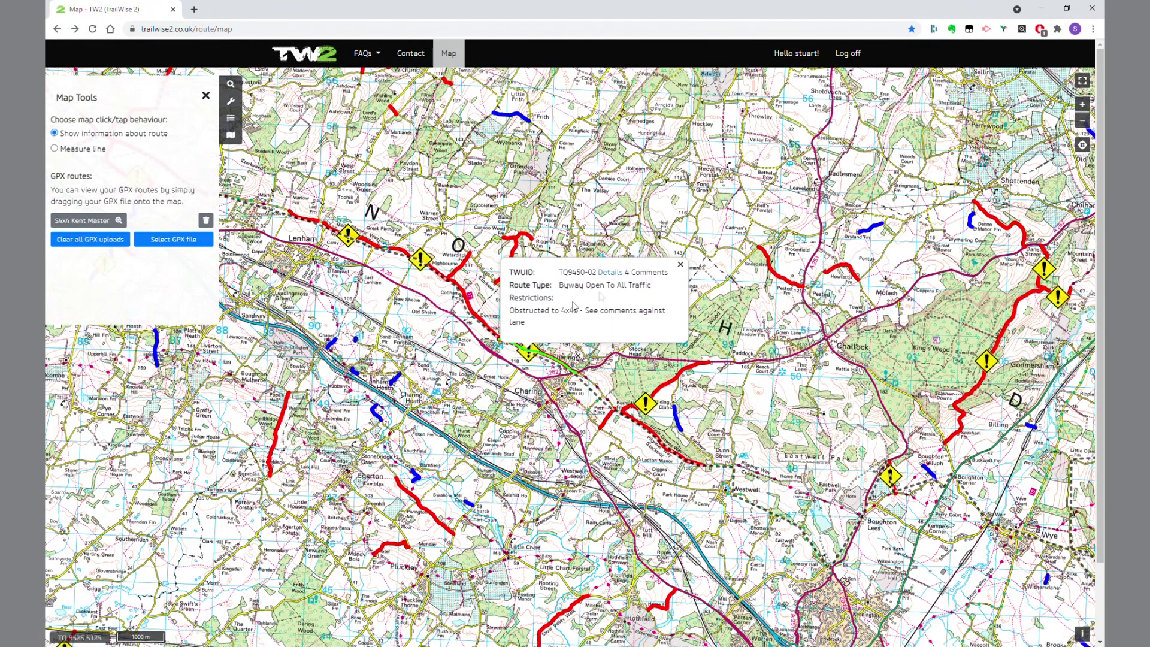
{"action": "left_click", "coordinate": [680, 264]}
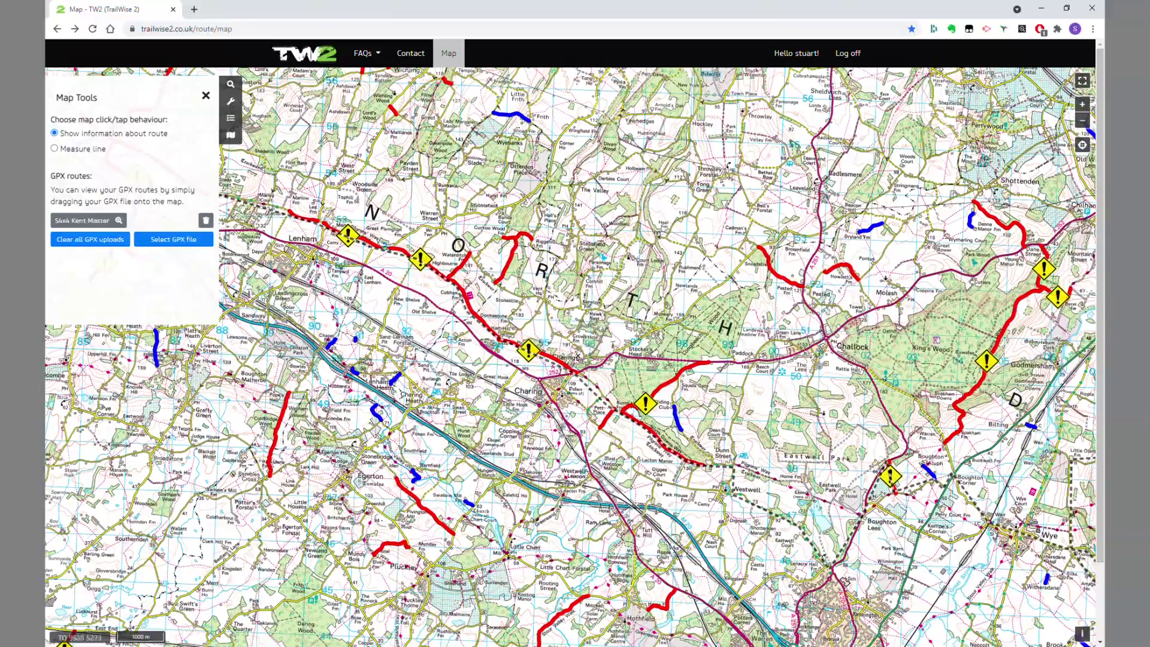
{"action": "left_click", "coordinate": [355, 239]}
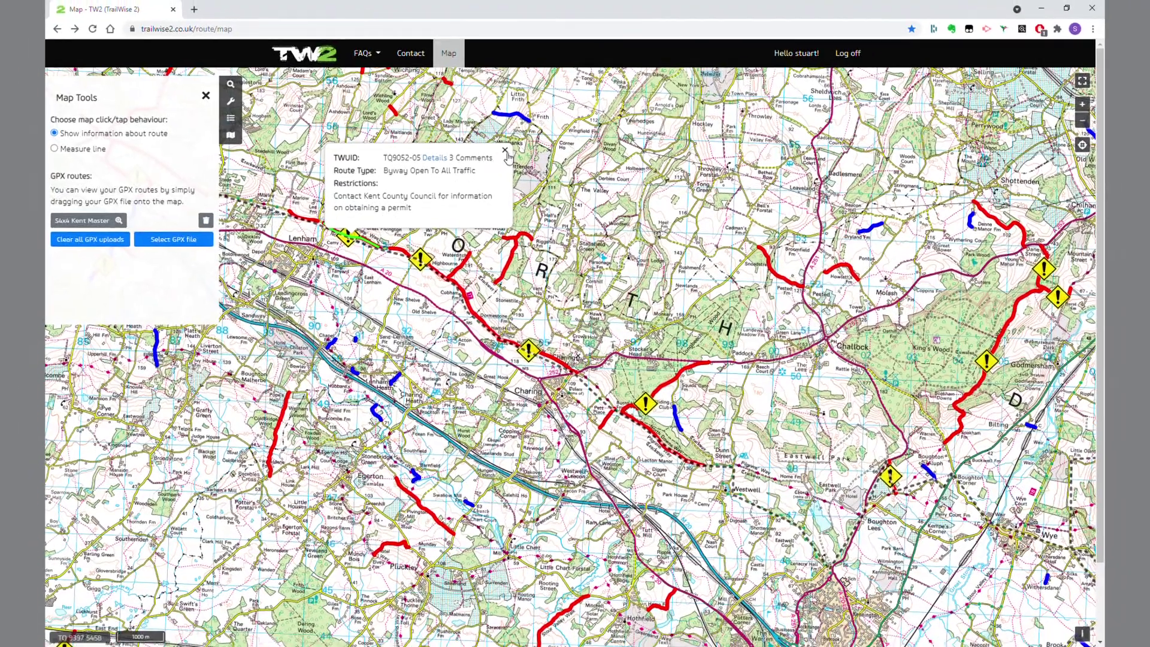
{"action": "left_click", "coordinate": [504, 151]}
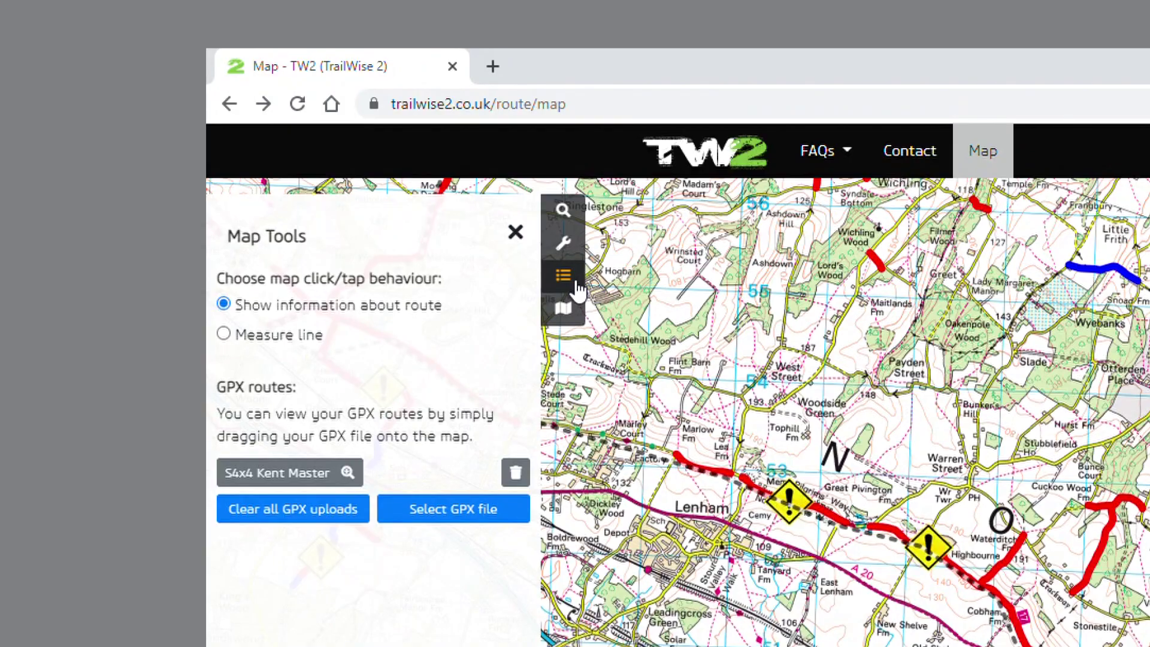
Toggle the UCR, BOAT and Highway Authority layers, then pan toward London and Kent
{"action": "left_click", "coordinate": [572, 282]}
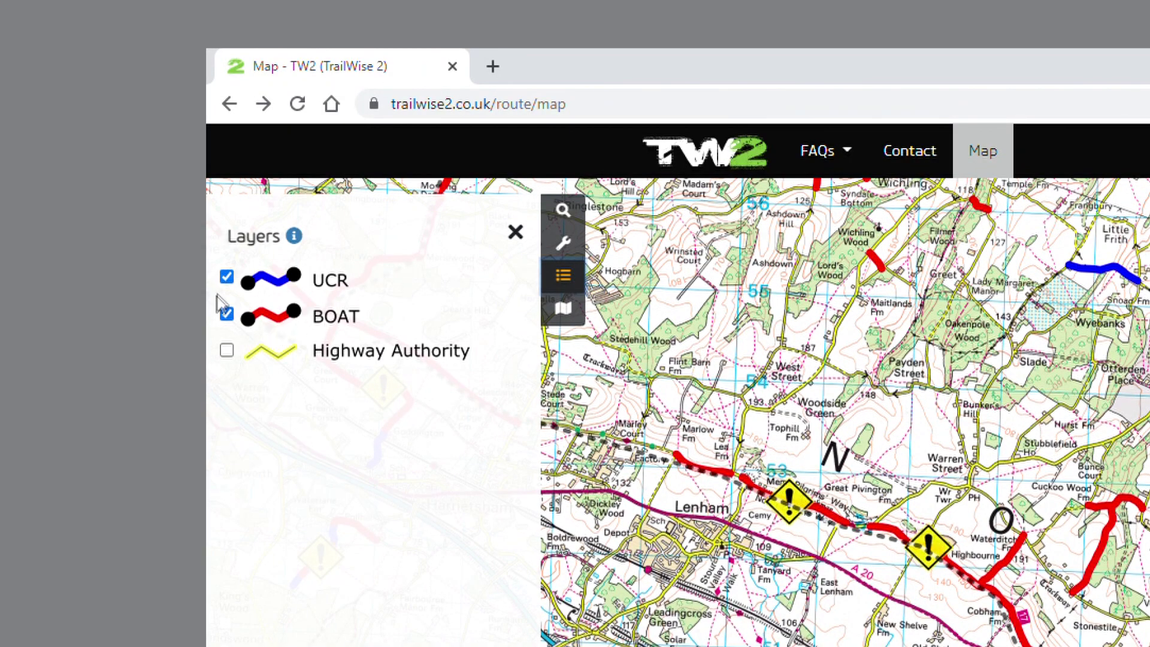
{"action": "left_click", "coordinate": [227, 279]}
{"action": "left_click", "coordinate": [226, 279]}
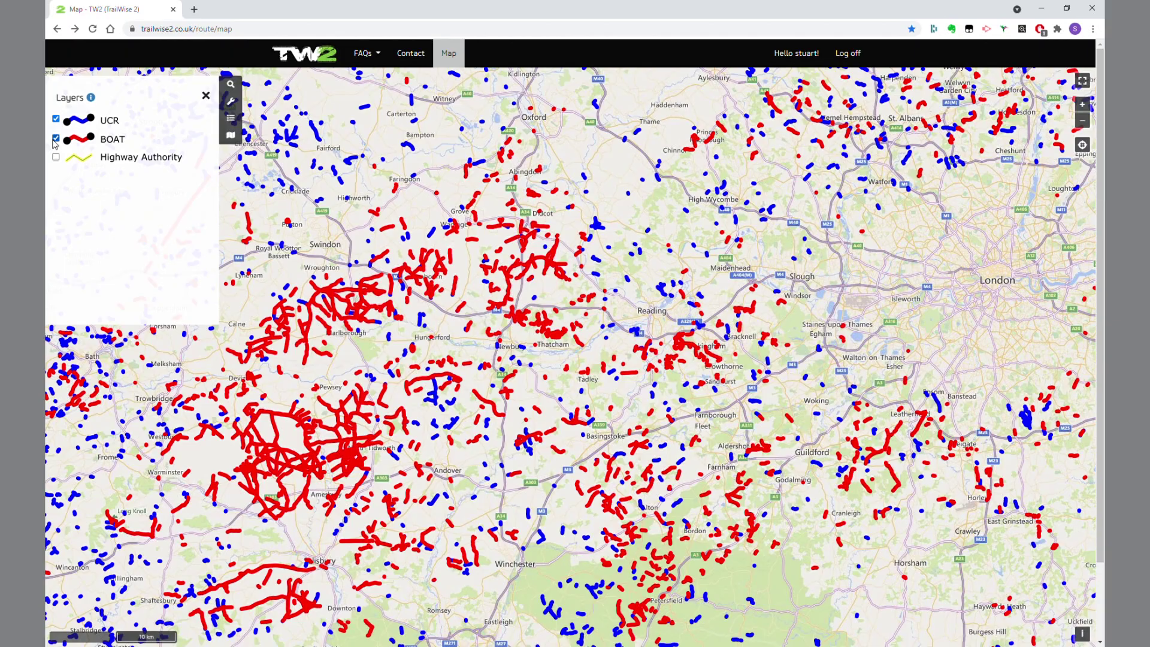
{"action": "left_click", "coordinate": [55, 157]}
{"action": "left_click", "coordinate": [56, 139]}
{"action": "left_click", "coordinate": [56, 119]}
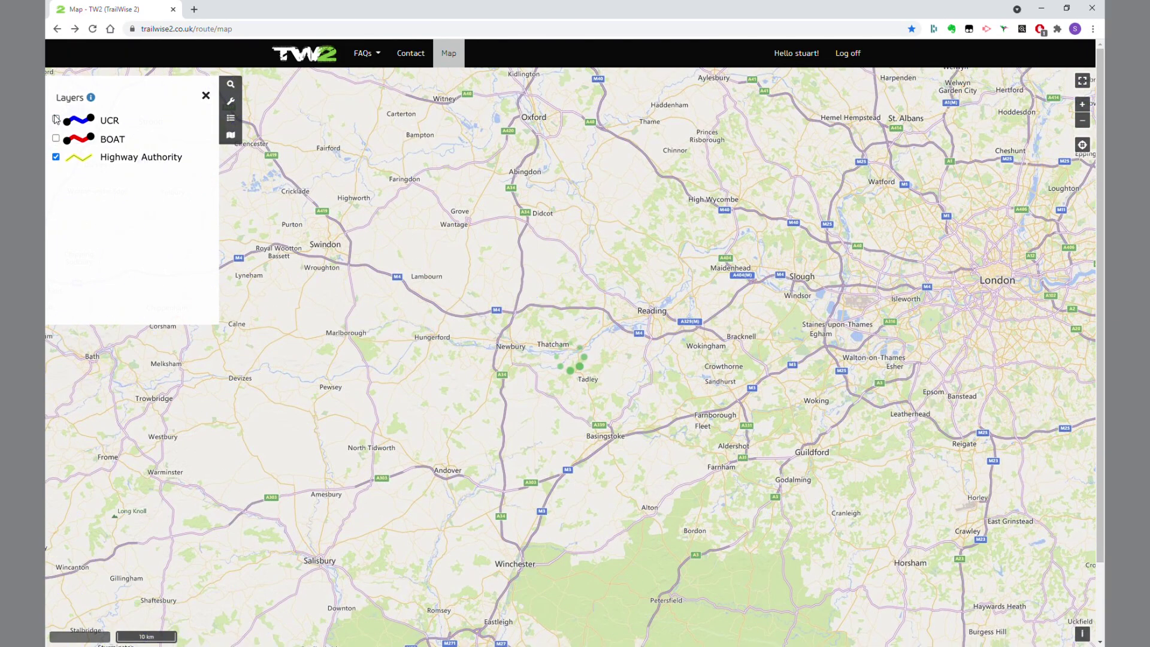
{"action": "left_click_drag", "start_coordinate": [952, 246], "coordinate": [654, 169]}
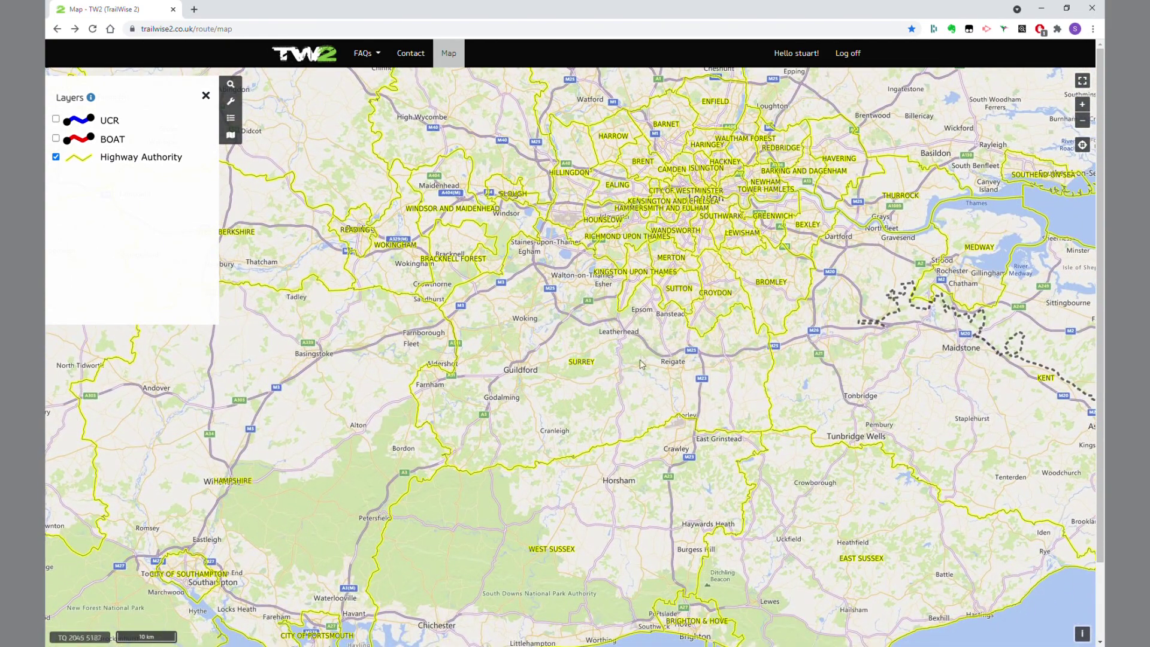
{"action": "left_click_drag", "start_coordinate": [641, 411], "coordinate": [630, 292]}
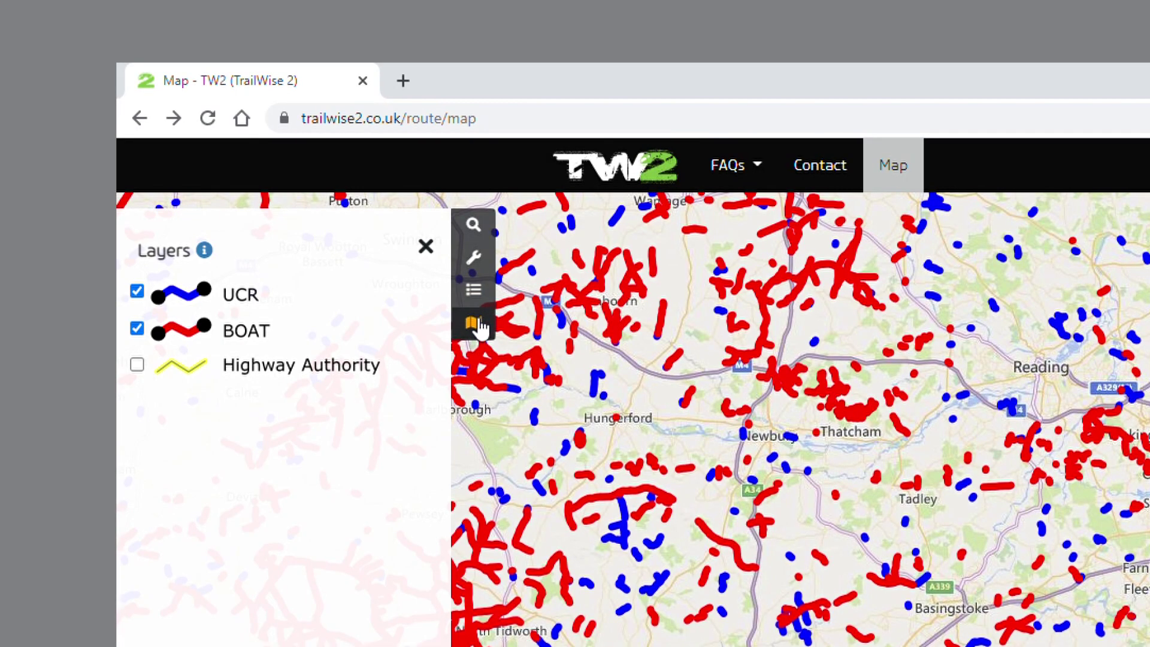
Switch the base map to Bing Aerial and zoom into the imagery
{"action": "left_click", "coordinate": [473, 323]}
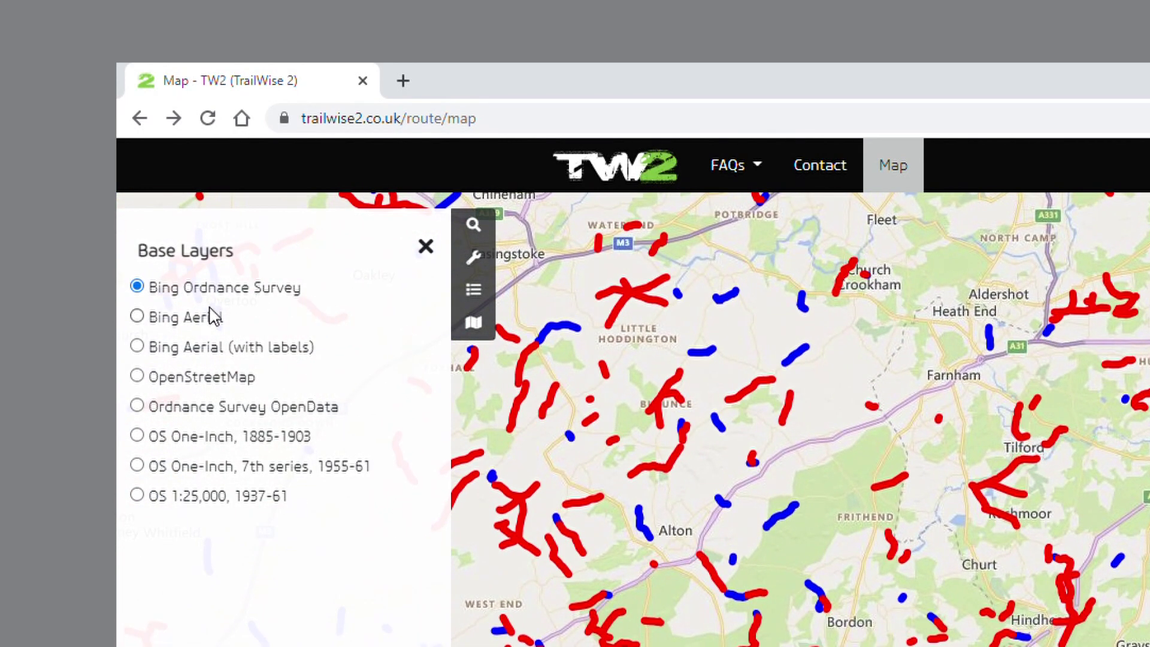
{"action": "left_click", "coordinate": [138, 317]}
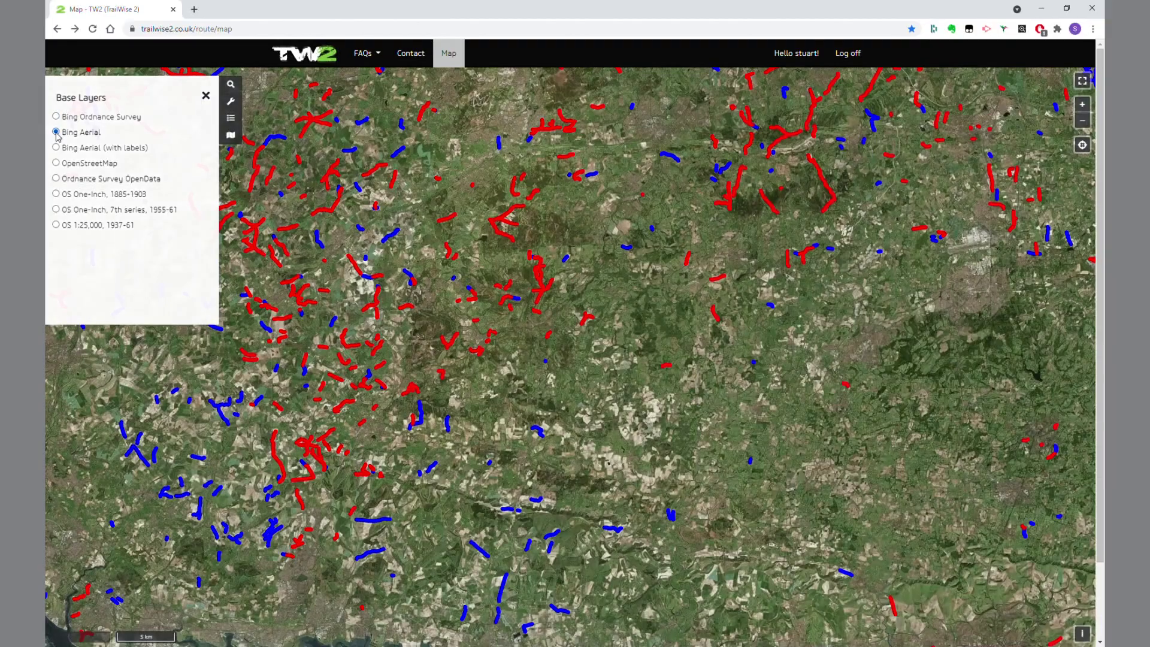
{"action": "left_click", "coordinate": [1081, 104]}
{"action": "left_click", "coordinate": [1081, 104]}
{"action": "left_click", "coordinate": [1081, 104]}
{"action": "left_click", "coordinate": [1082, 105]}
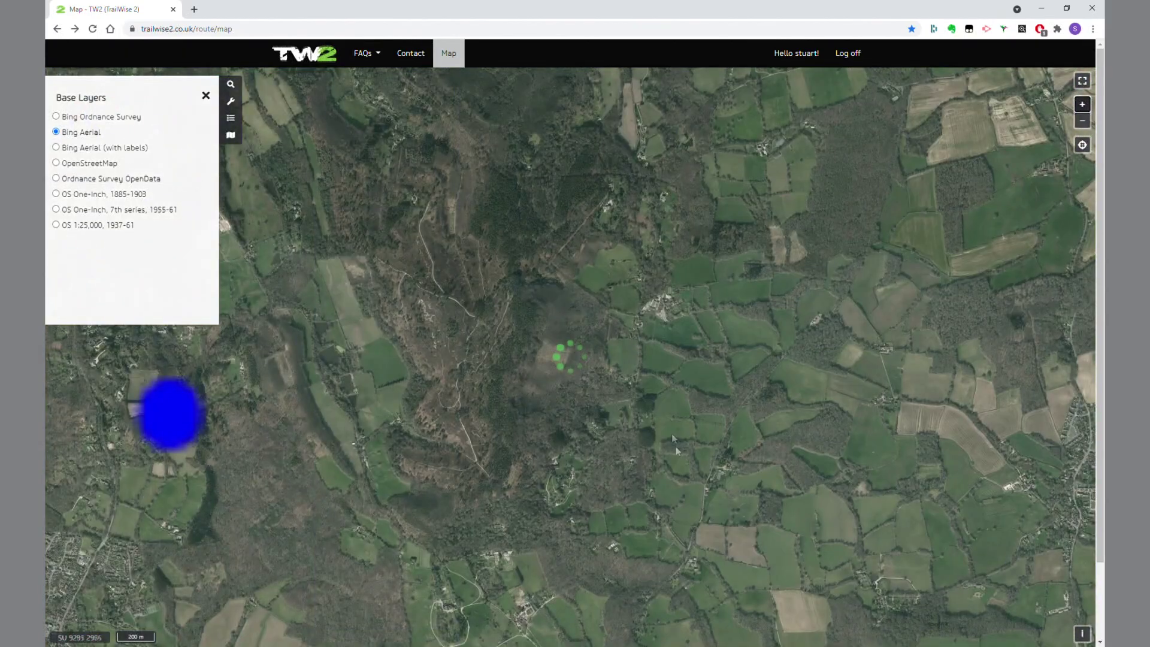
{"action": "left_click_drag", "start_coordinate": [615, 440], "coordinate": [729, 343]}
Try Bing Aerial with labels, OpenStreetMap, then the OS One-Inch 1885-1903 map
{"action": "left_click", "coordinate": [56, 148]}
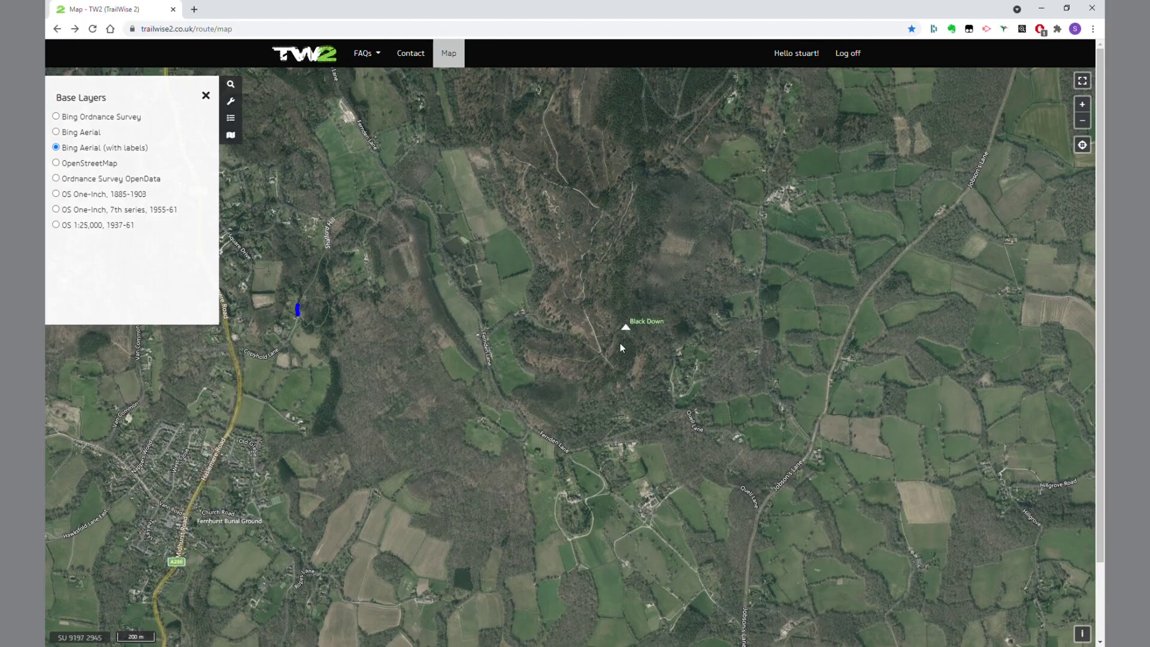
{"action": "left_click_drag", "start_coordinate": [620, 342], "coordinate": [655, 336]}
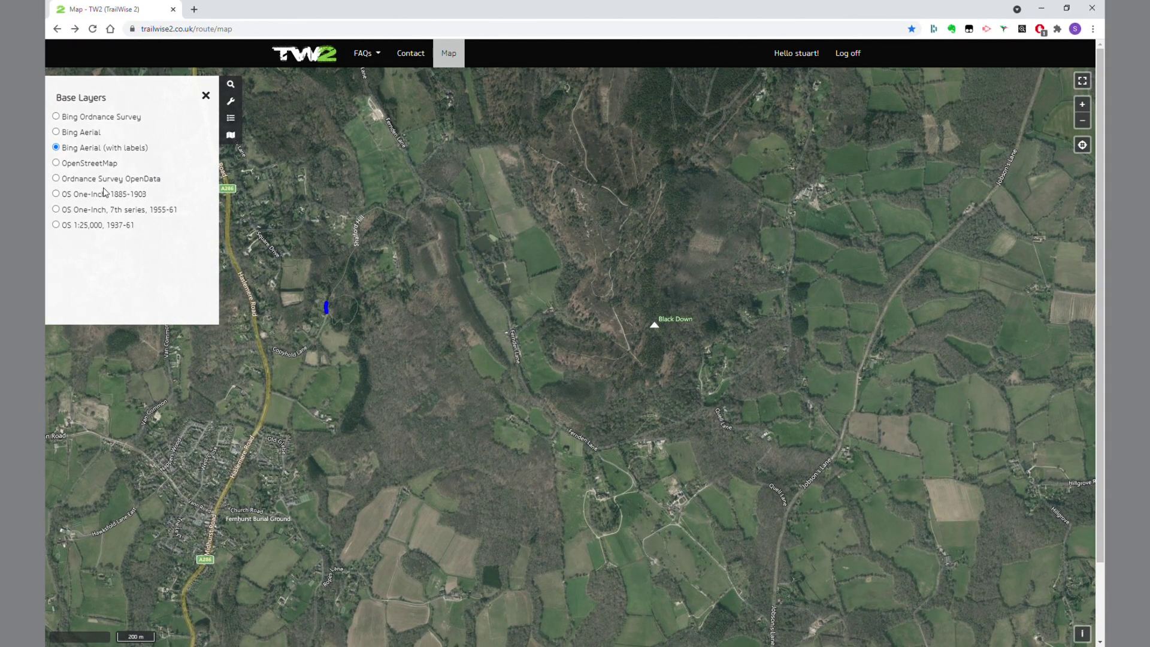
{"action": "left_click", "coordinate": [56, 163]}
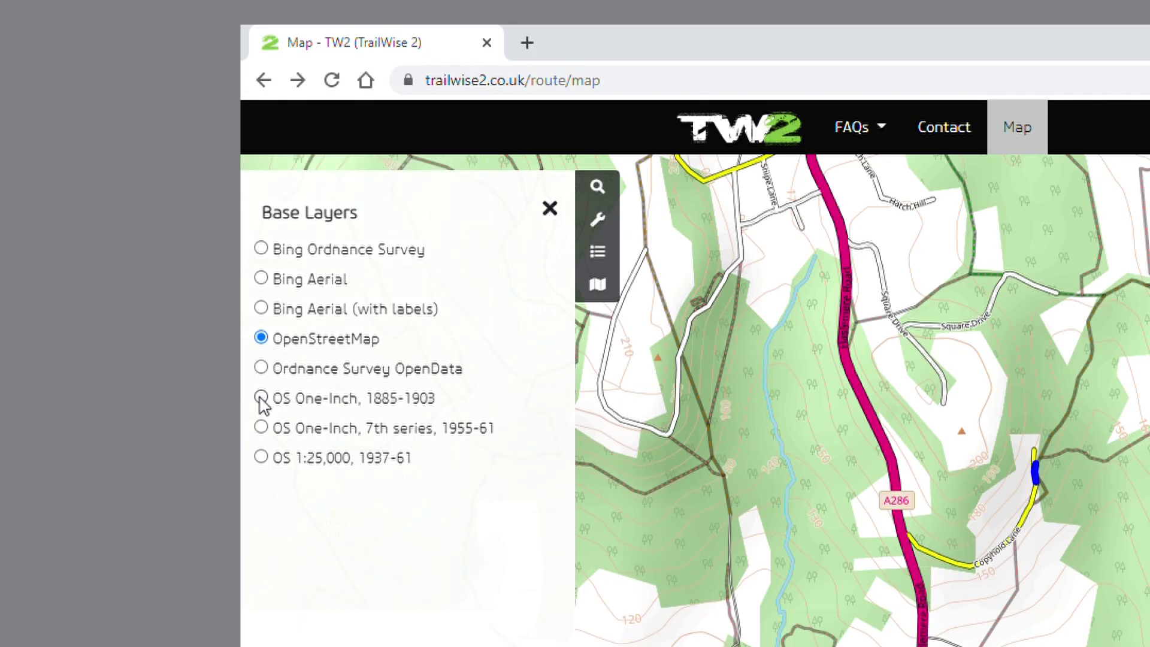
{"action": "left_click", "coordinate": [261, 397]}
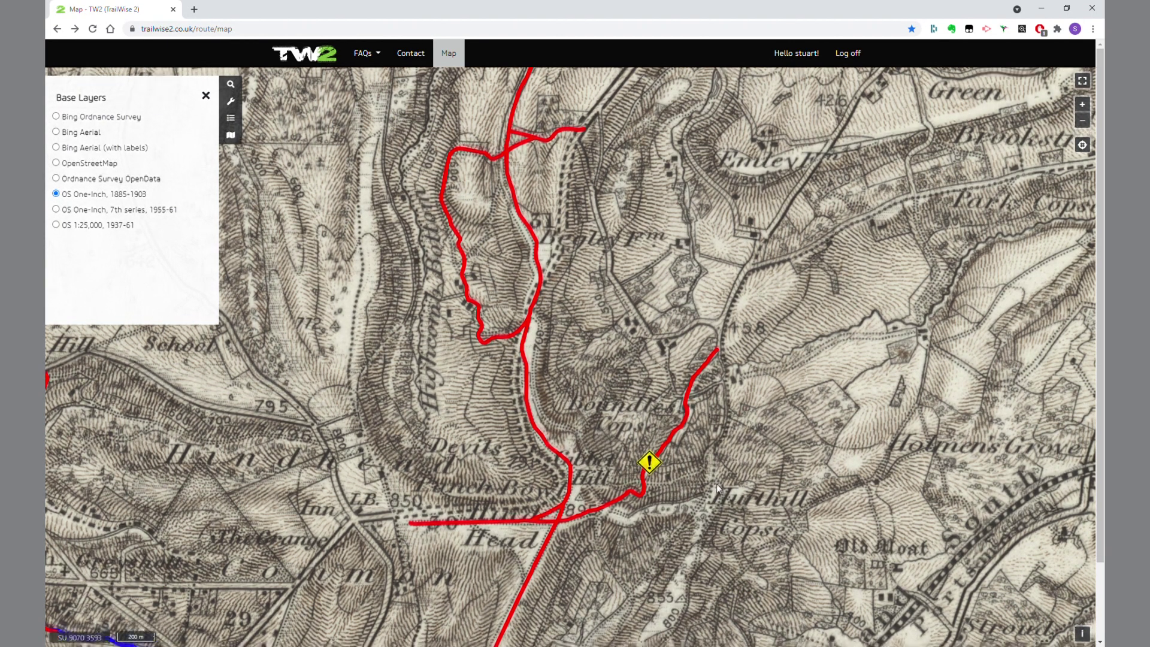
{"action": "left_click_drag", "start_coordinate": [716, 483], "coordinate": [731, 433]}
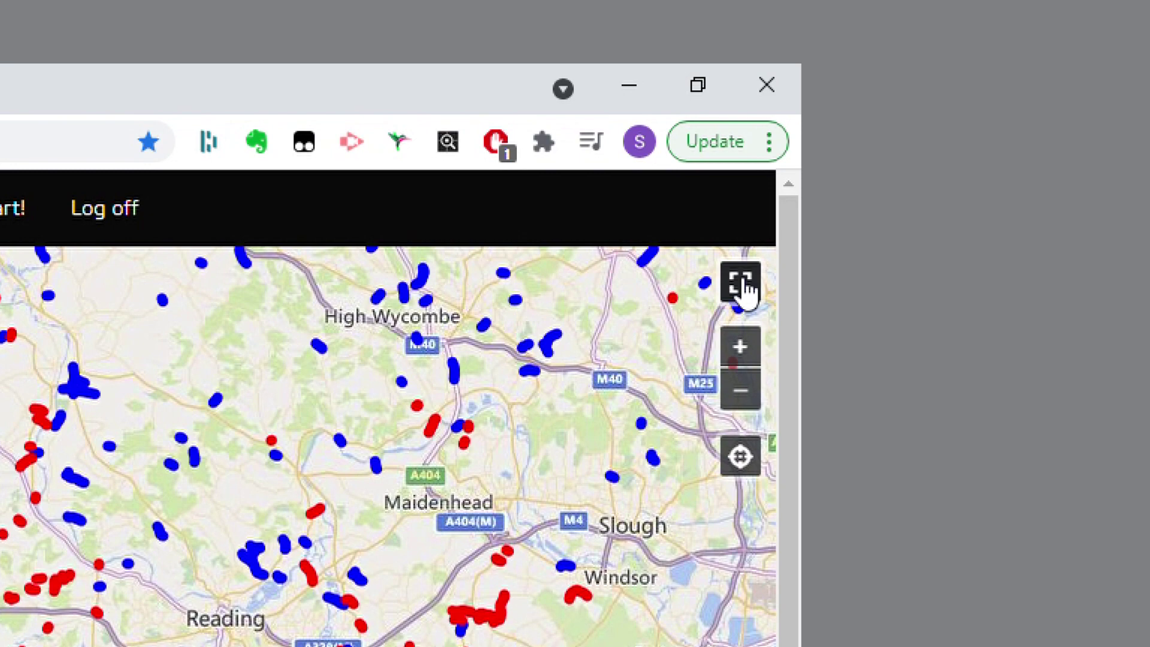
Go full screen and pan to show Bristol, Somerset and the Dorset coast
{"action": "left_click", "coordinate": [741, 285]}
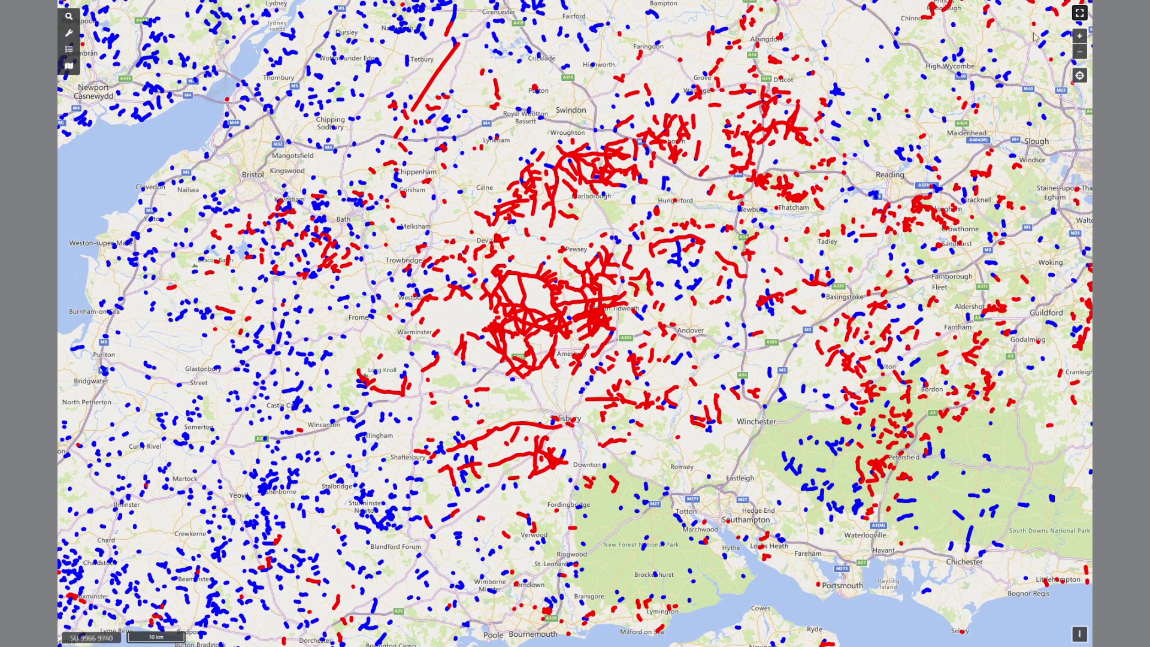
{"action": "left_click_drag", "start_coordinate": [529, 315], "coordinate": [372, 424]}
{"action": "left_click_drag", "start_coordinate": [633, 642], "coordinate": [745, 432]}
{"action": "left_click_drag", "start_coordinate": [473, 482], "coordinate": [498, 481]}
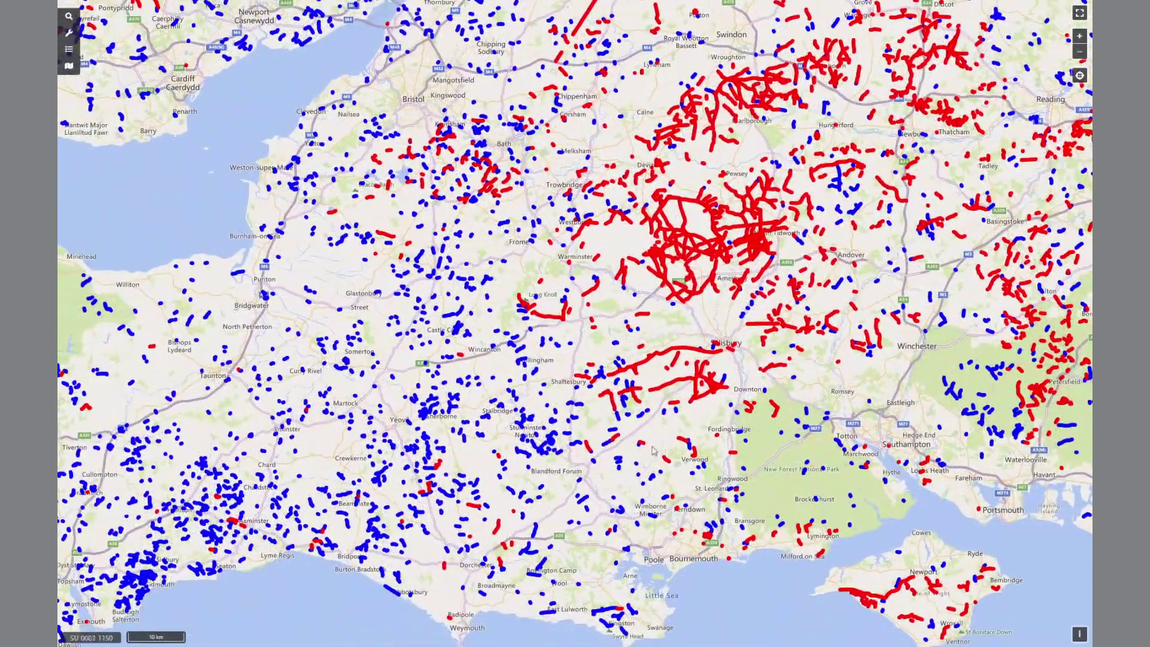